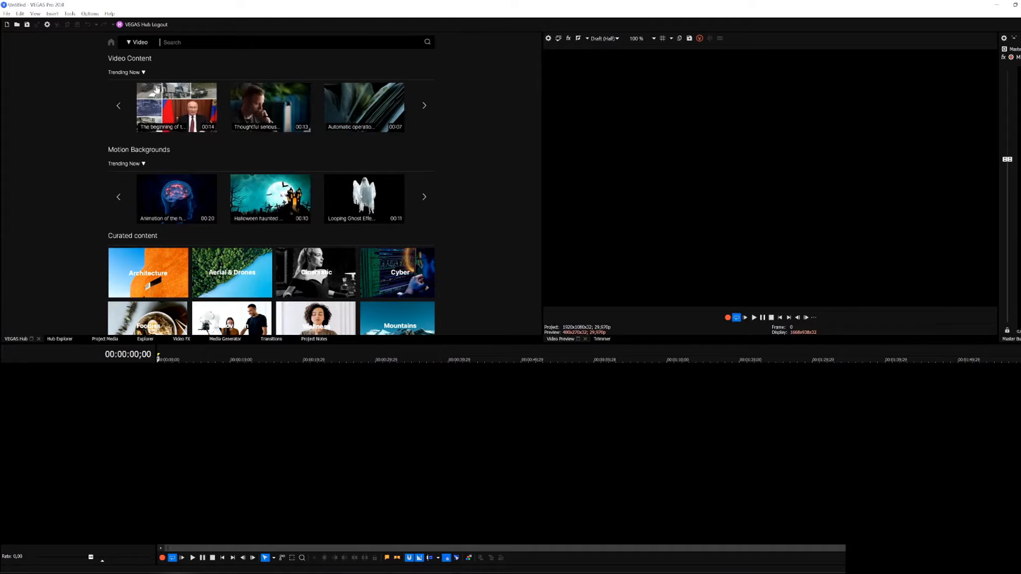
Step: Search the VEGAS Hub video library for "field"
{"action": "scroll", "coordinate": [219, 191], "scroll_direction": "down", "scroll_amount": 2}
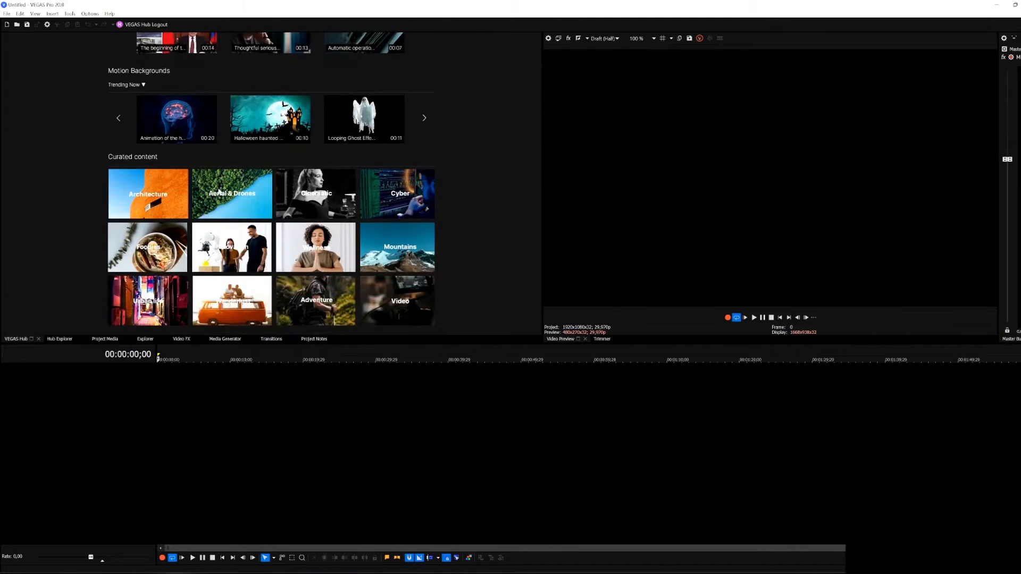
{"action": "scroll", "coordinate": [242, 196], "scroll_direction": "up", "scroll_amount": 2}
{"action": "scroll", "coordinate": [236, 193], "scroll_direction": "down", "scroll_amount": 2}
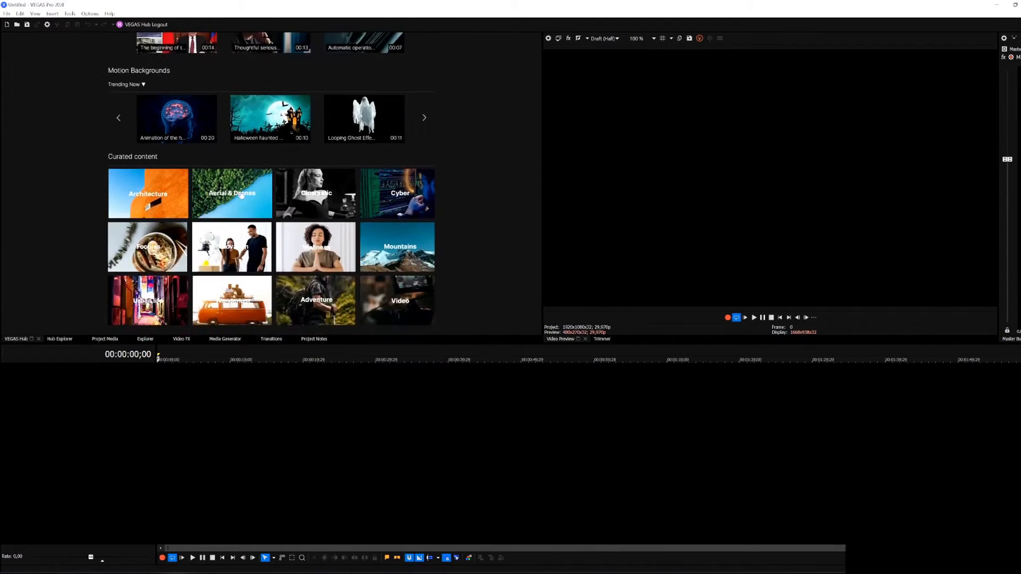
{"action": "scroll", "coordinate": [174, 210], "scroll_direction": "up", "scroll_amount": 2}
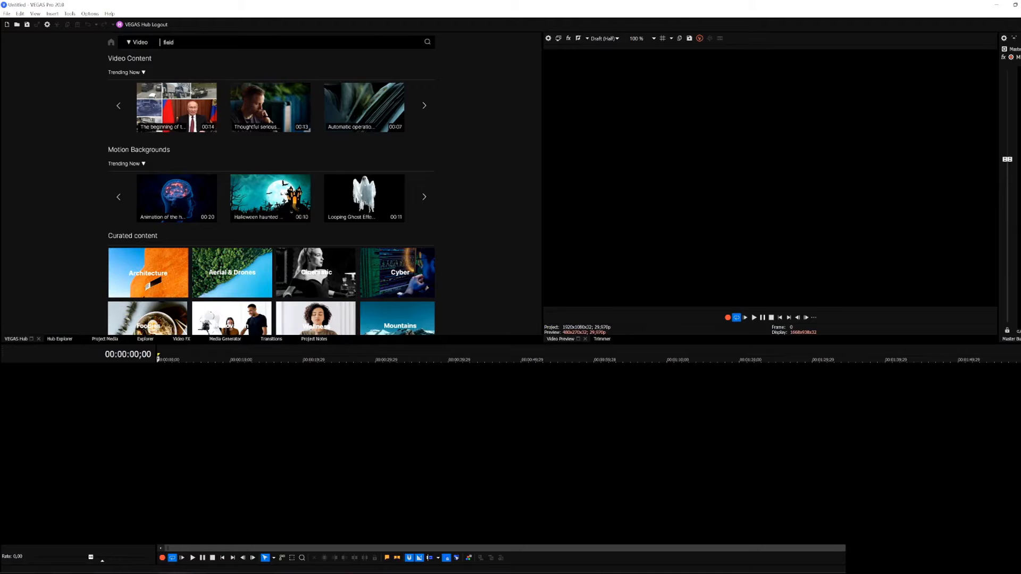
{"action": "left_click", "coordinate": [427, 42]}
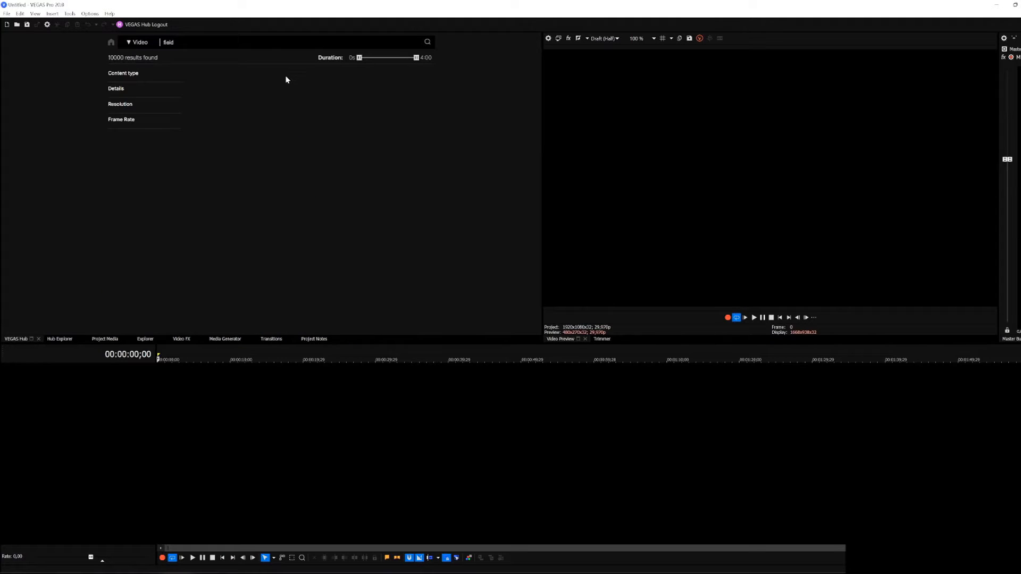
Step: Open the golden wheat field clip titled "AERIAL, LENS FLARE" from the results and download it as MOV 1080p
{"action": "scroll", "coordinate": [242, 159], "scroll_direction": "down", "scroll_amount": 3}
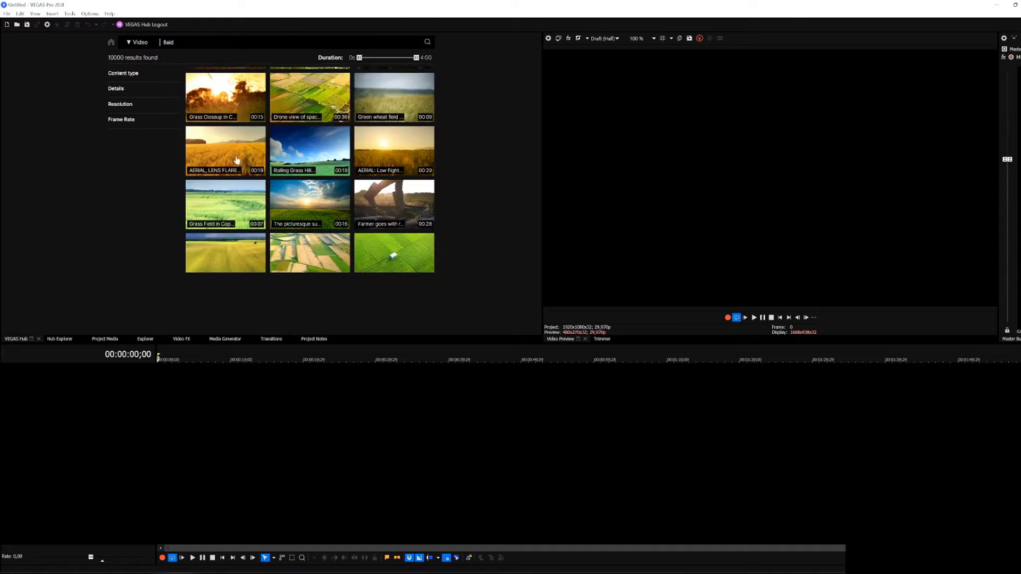
{"action": "left_click", "coordinate": [237, 160]}
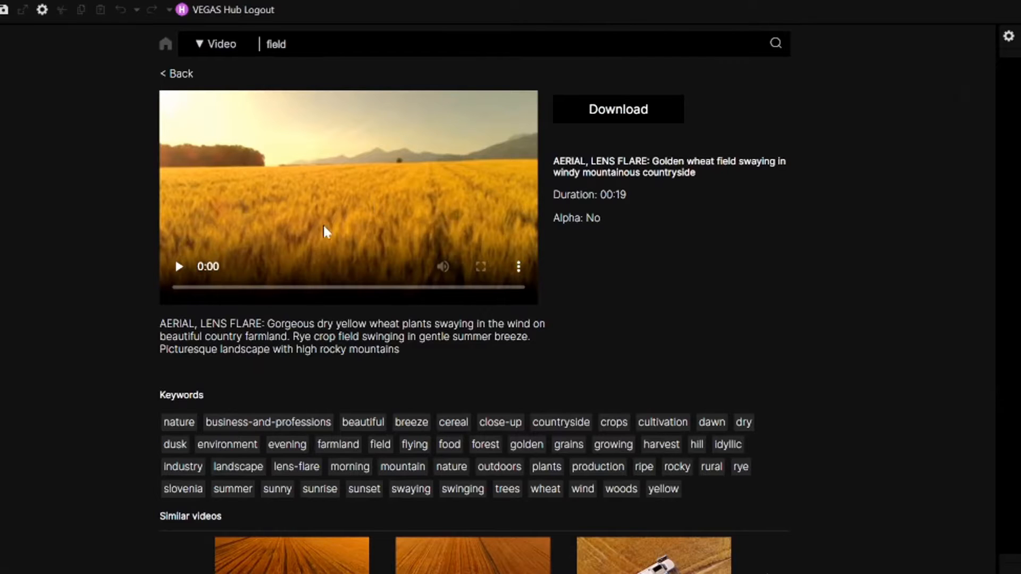
{"action": "left_click", "coordinate": [177, 268]}
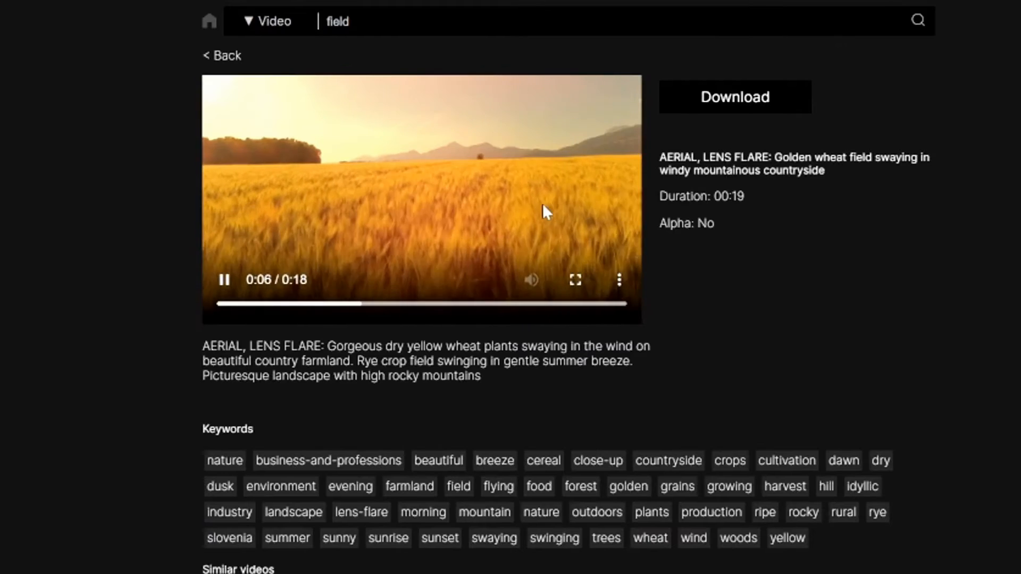
{"action": "left_click", "coordinate": [739, 112]}
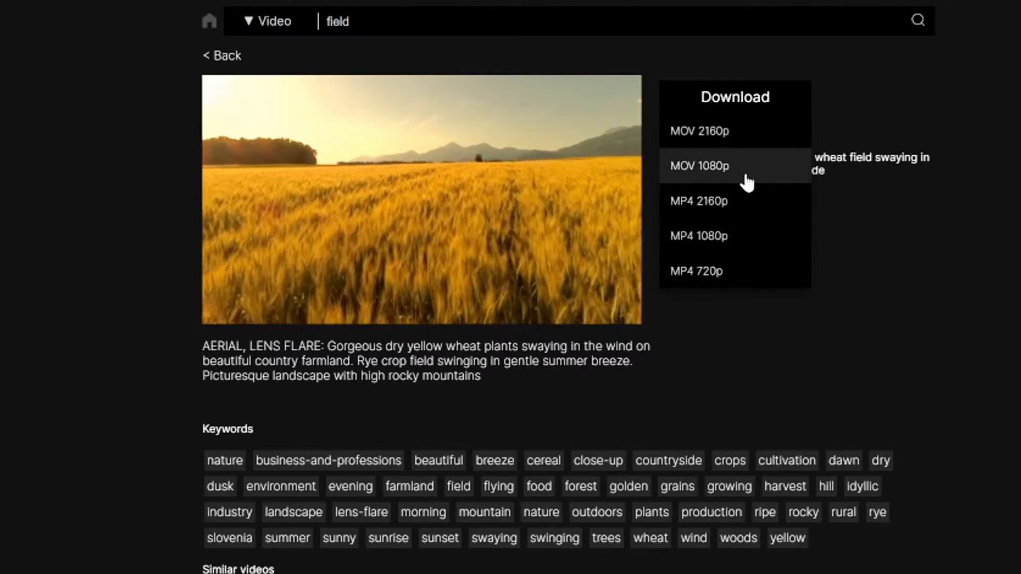
{"action": "left_click", "coordinate": [747, 180]}
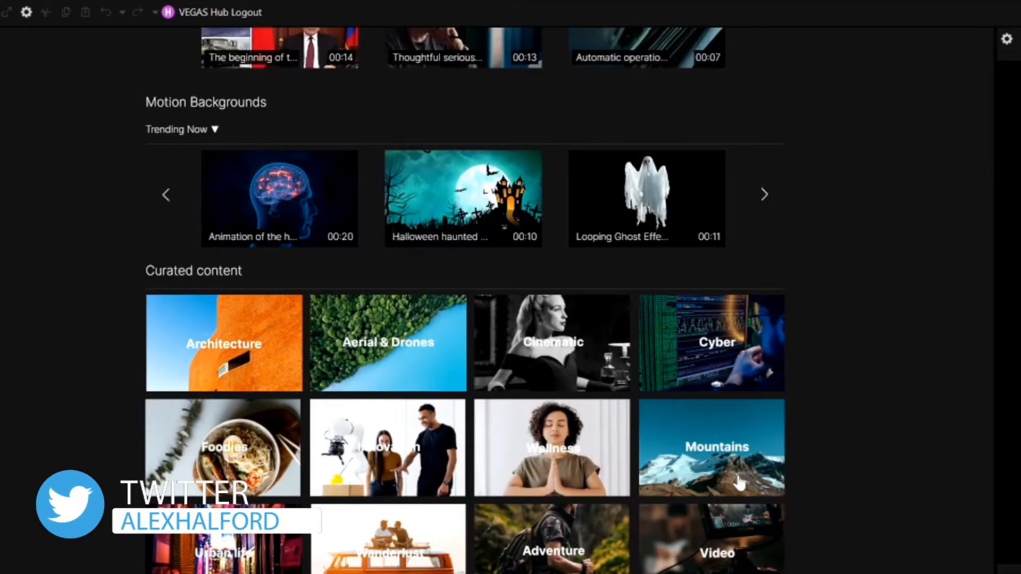
Step: Open the Mountains curated collection and browse its clips
{"action": "left_click", "coordinate": [713, 451]}
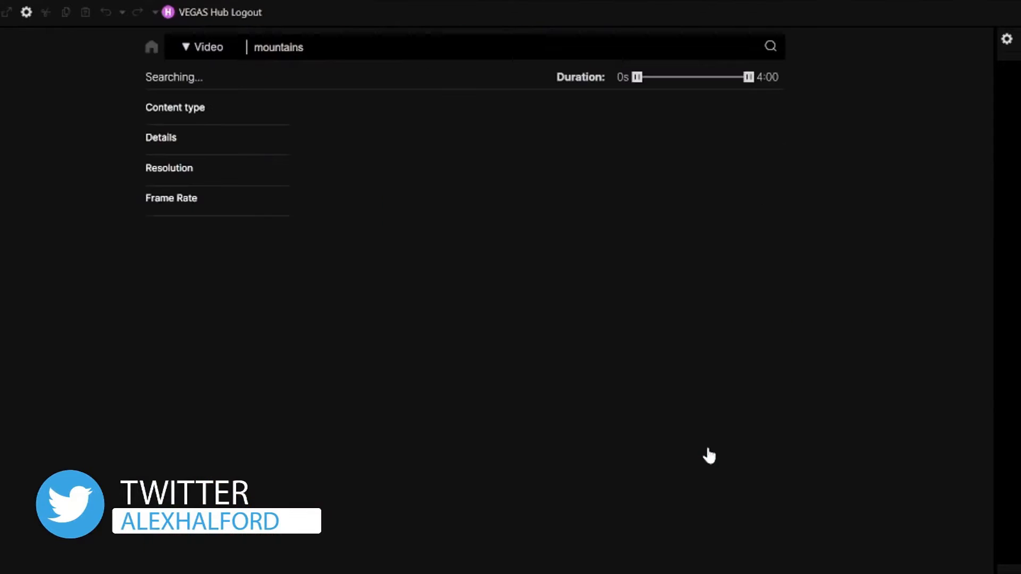
{"action": "scroll", "coordinate": [436, 258], "scroll_direction": "down", "scroll_amount": 10}
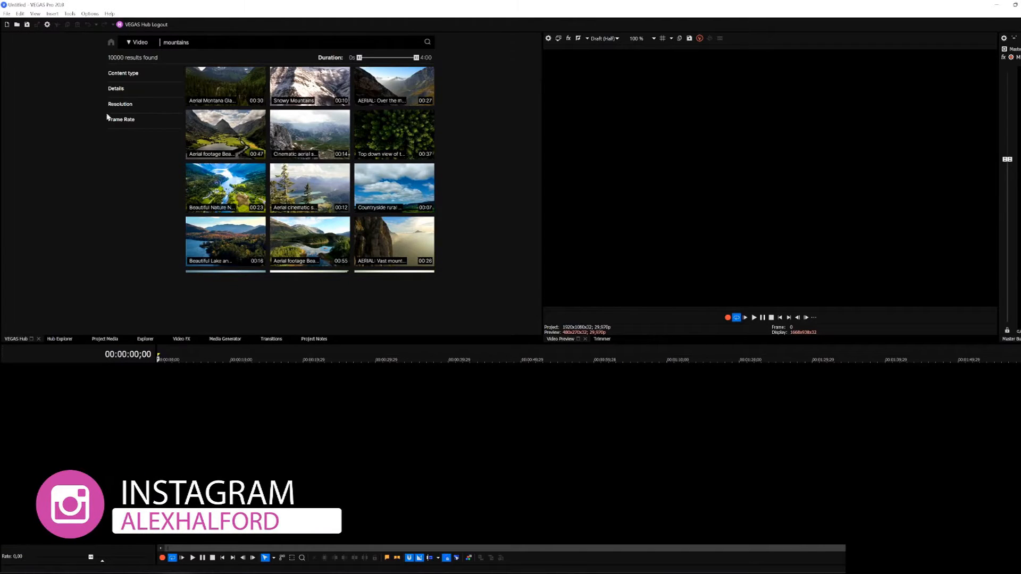
Step: Switch the stock library from video to Audio and browse the available music tracks
{"action": "left_click", "coordinate": [133, 45]}
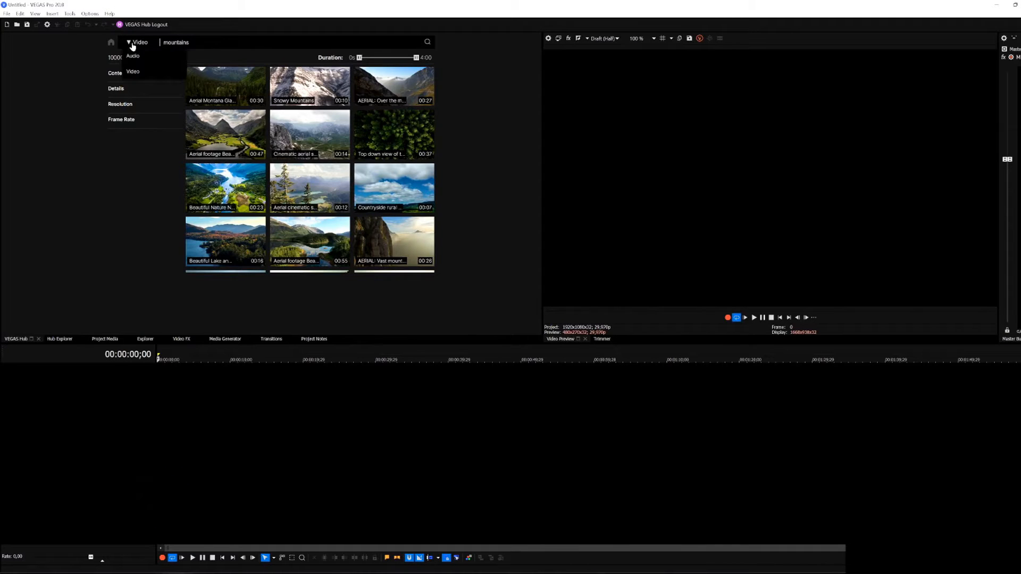
{"action": "left_click", "coordinate": [161, 62]}
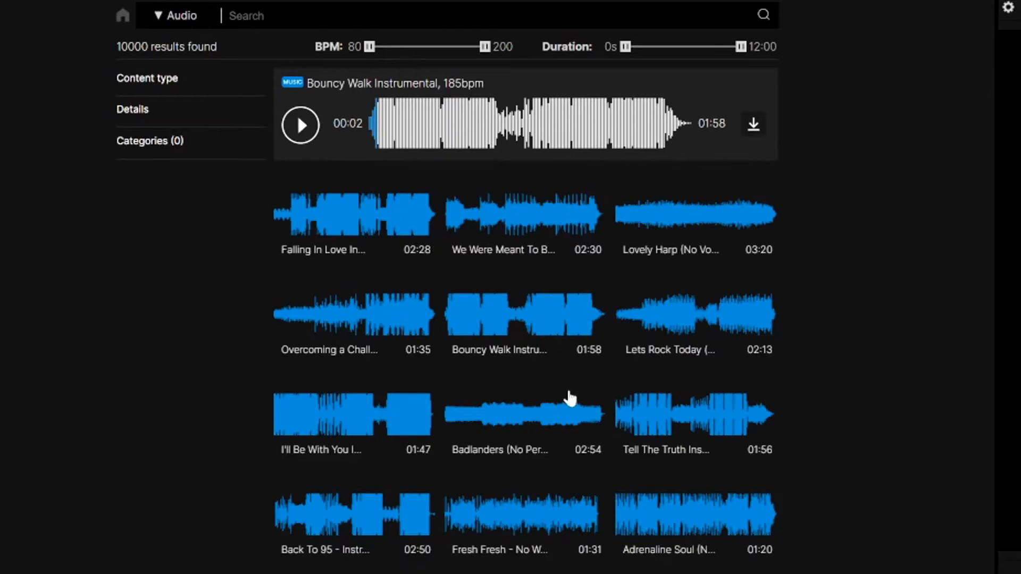
{"action": "scroll", "coordinate": [516, 358], "scroll_direction": "down", "scroll_amount": 3}
{"action": "scroll", "coordinate": [516, 358], "scroll_direction": "down", "scroll_amount": 3}
{"action": "scroll", "coordinate": [588, 406], "scroll_direction": "up", "scroll_amount": 5}
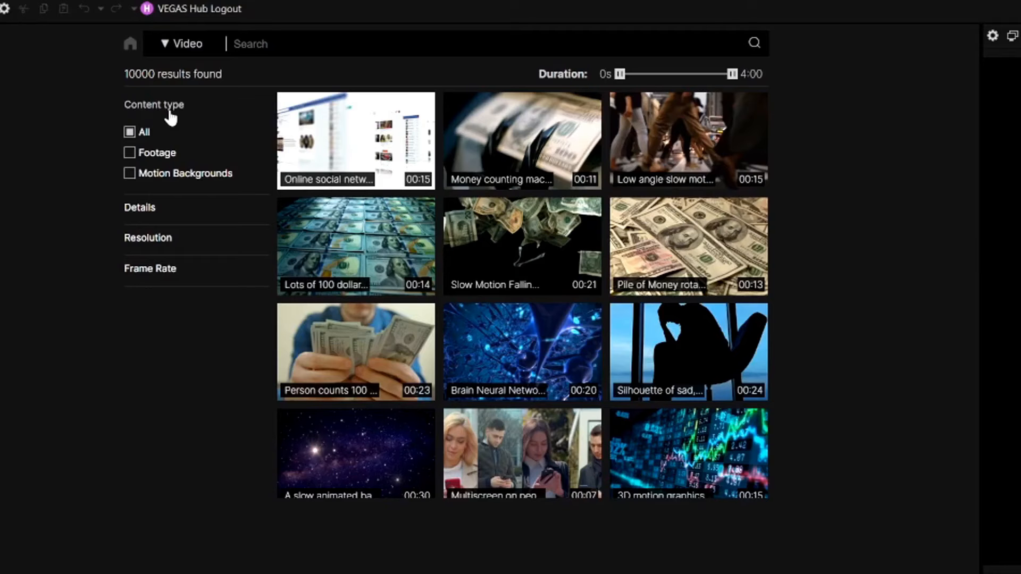
Step: Filter the video library's content type to Footage and to Motion Backgrounds, and browse the motion background clips
{"action": "left_click", "coordinate": [154, 155]}
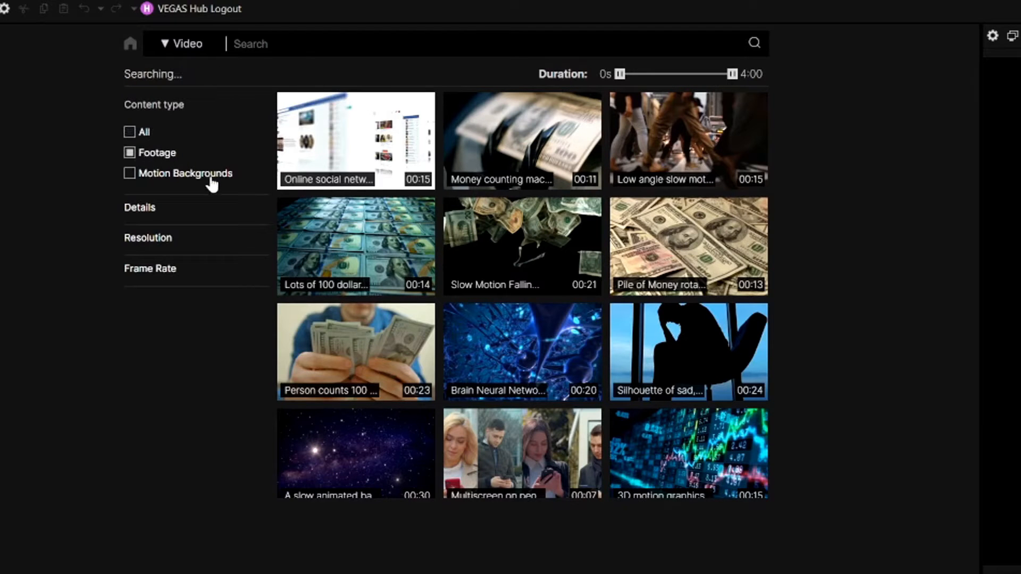
{"action": "left_click", "coordinate": [179, 179]}
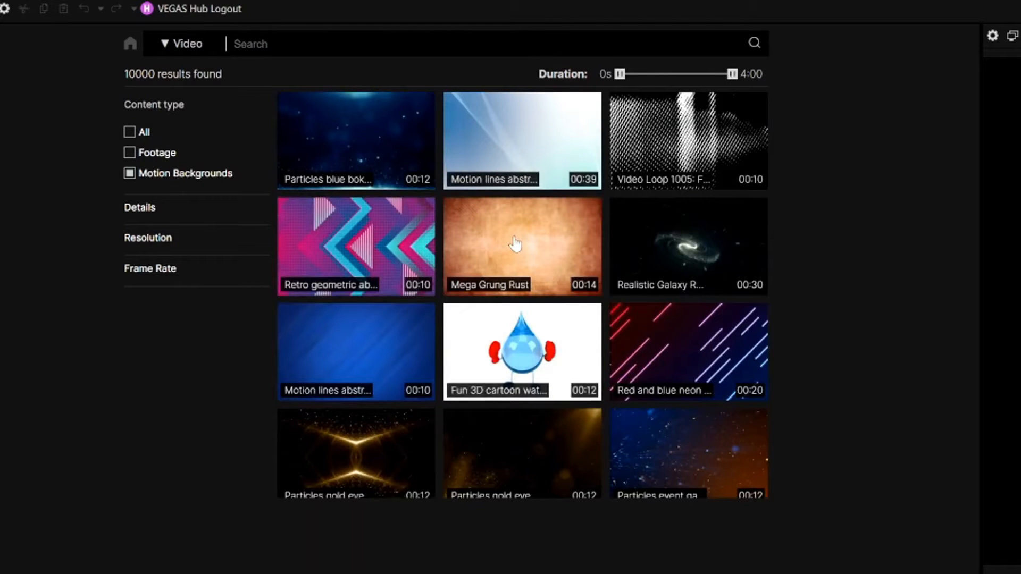
{"action": "scroll", "coordinate": [636, 280], "scroll_direction": "down", "scroll_amount": 7}
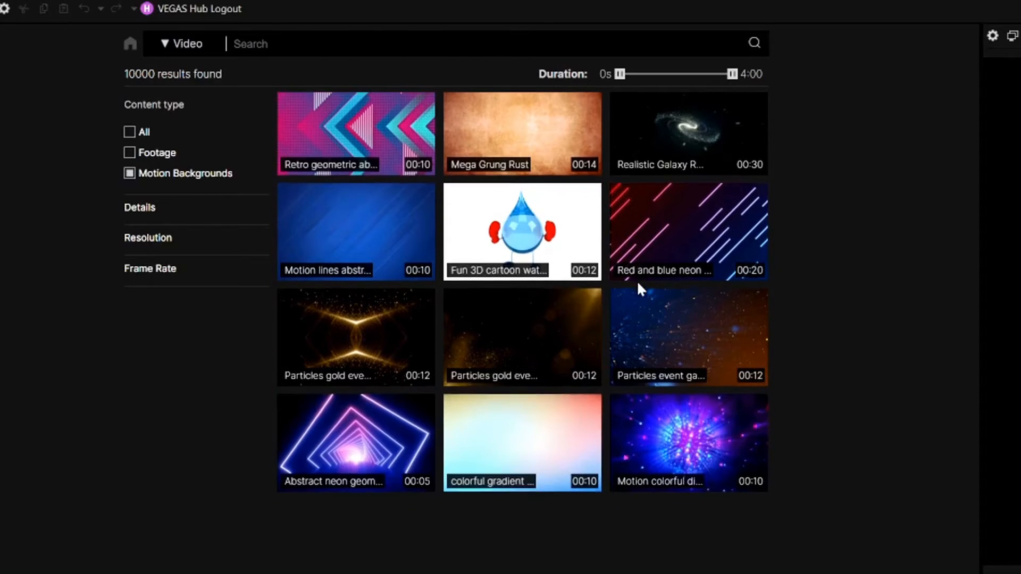
{"action": "scroll", "coordinate": [561, 238], "scroll_direction": "up", "scroll_amount": 6}
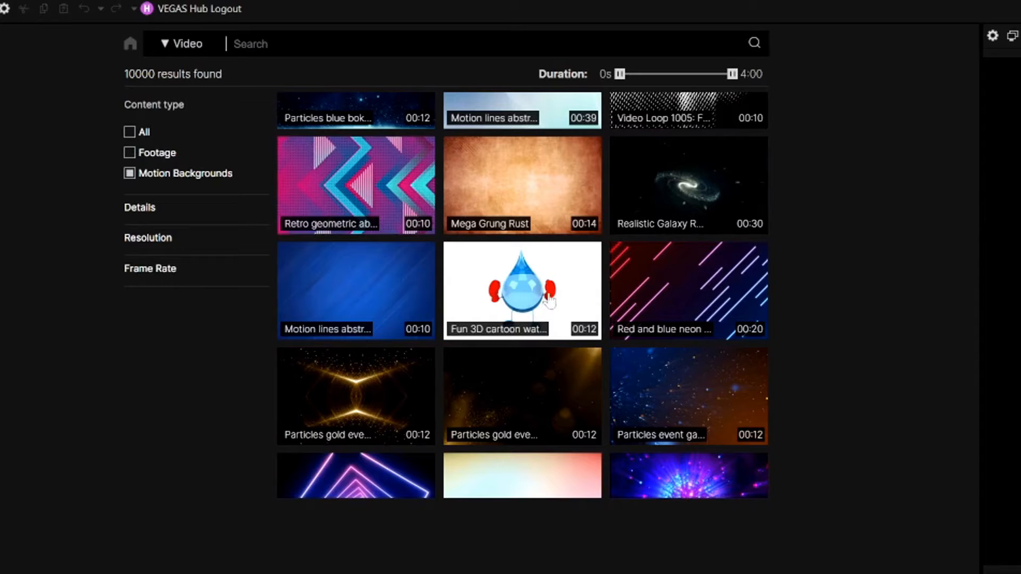
{"action": "scroll", "coordinate": [668, 317], "scroll_direction": "down", "scroll_amount": 12}
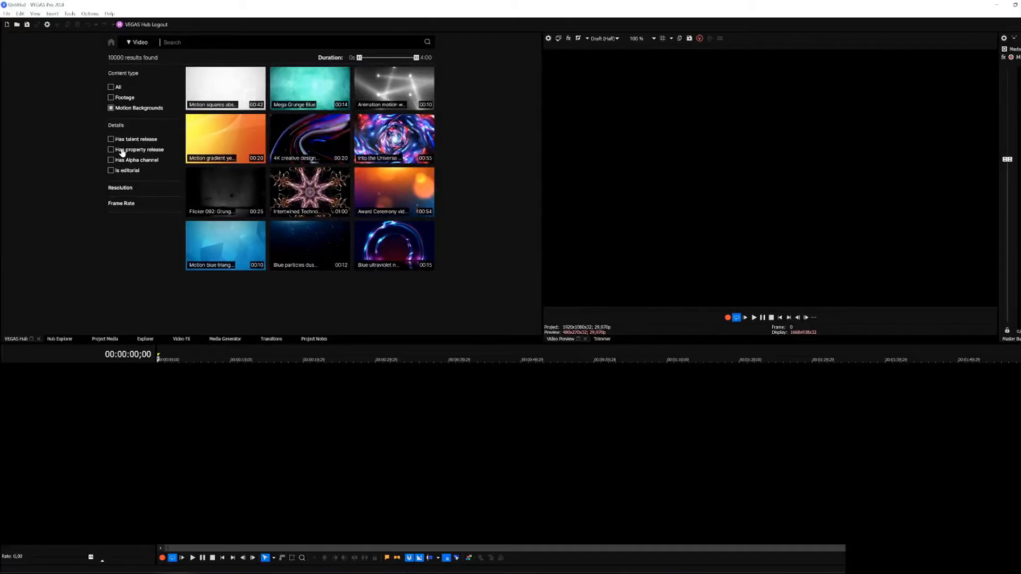
Step: Restrict the motion backgrounds to clips that have an alpha channel, and expand the Resolution and Frame Rate filters to review their options
{"action": "left_click", "coordinate": [129, 161]}
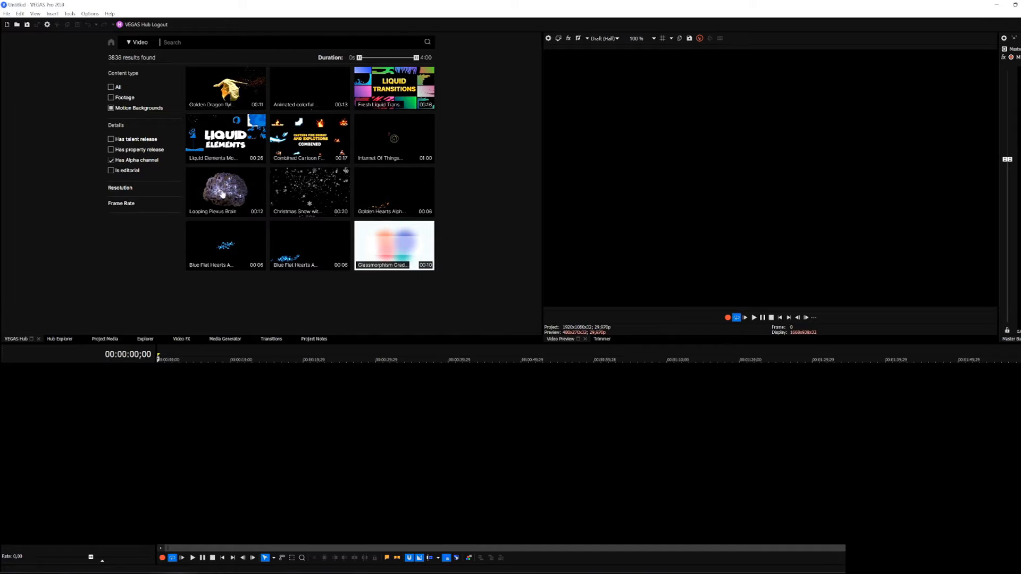
{"action": "left_click_drag", "start_coordinate": [252, 222], "coordinate": [240, 193]}
{"action": "left_click", "coordinate": [146, 188]}
{"action": "left_click", "coordinate": [140, 242]}
{"action": "scroll", "coordinate": [141, 267], "scroll_direction": "down", "scroll_amount": 3}
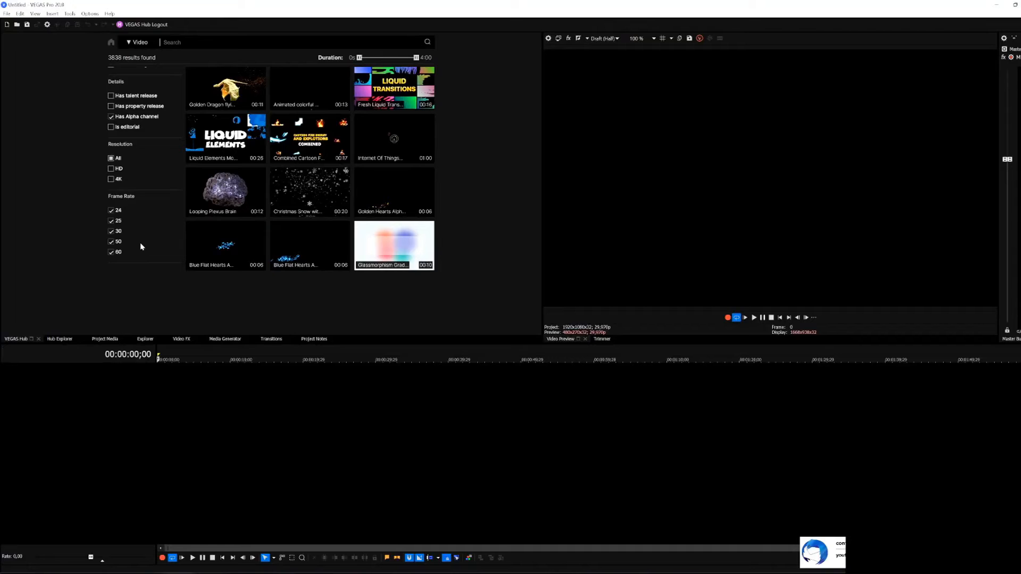
{"action": "scroll", "coordinate": [140, 242], "scroll_direction": "up", "scroll_amount": 1}
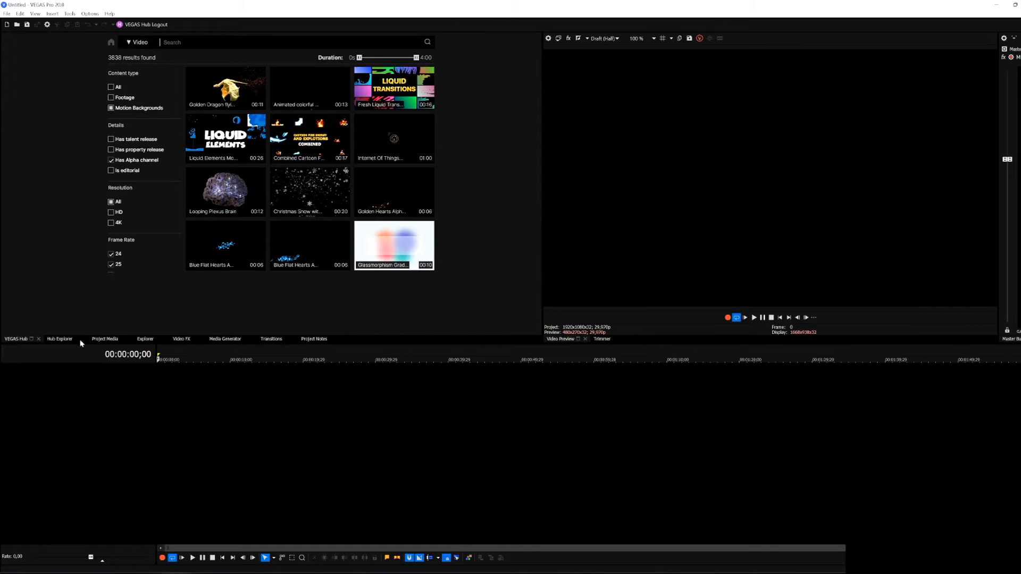
Step: Show the File Drop area in the Hub Explorer and create a new file drop named Vlog
{"action": "left_click", "coordinate": [59, 339]}
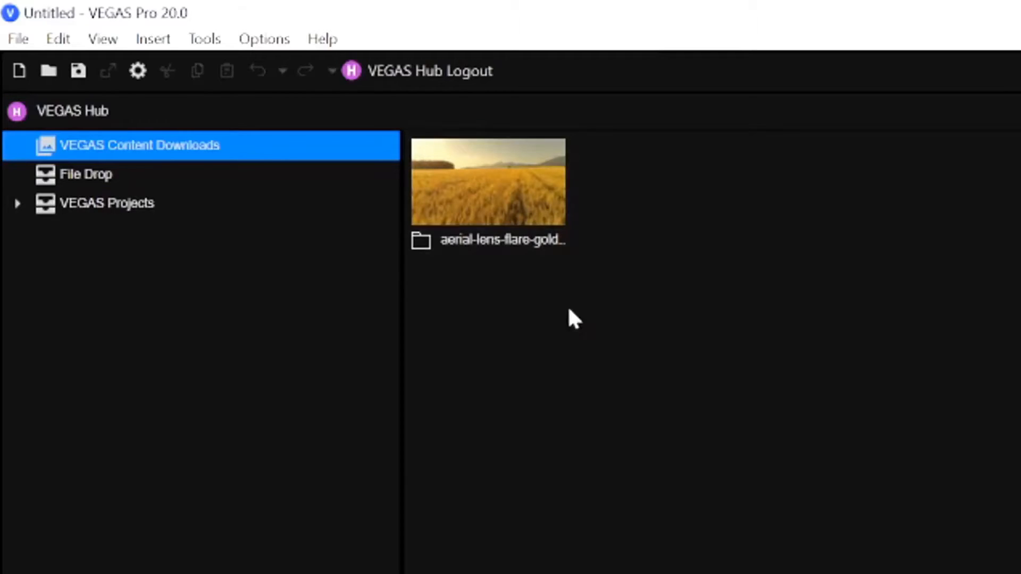
{"action": "left_click", "coordinate": [120, 181]}
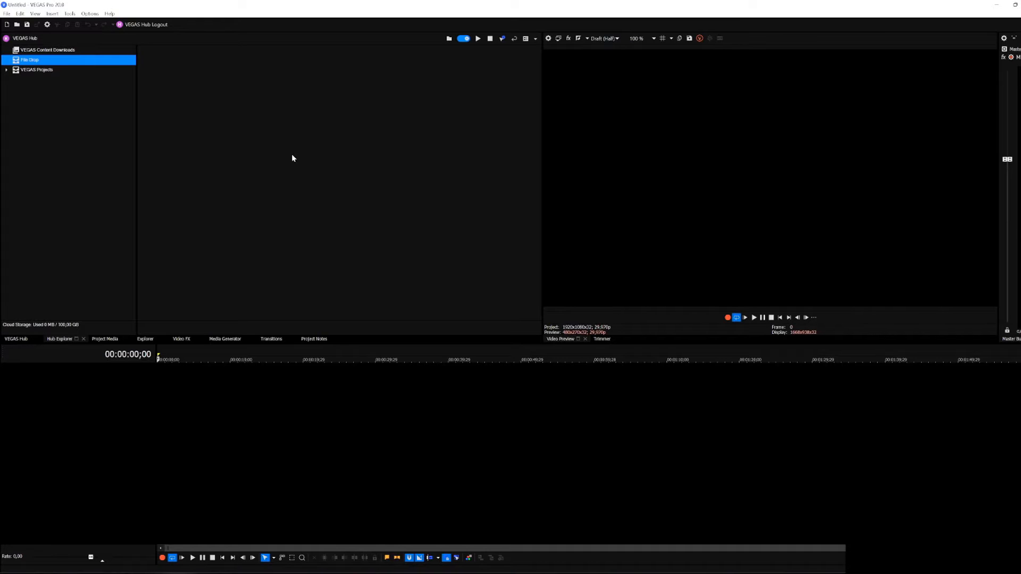
{"action": "right_click", "coordinate": [56, 62]}
{"action": "left_click", "coordinate": [70, 70]}
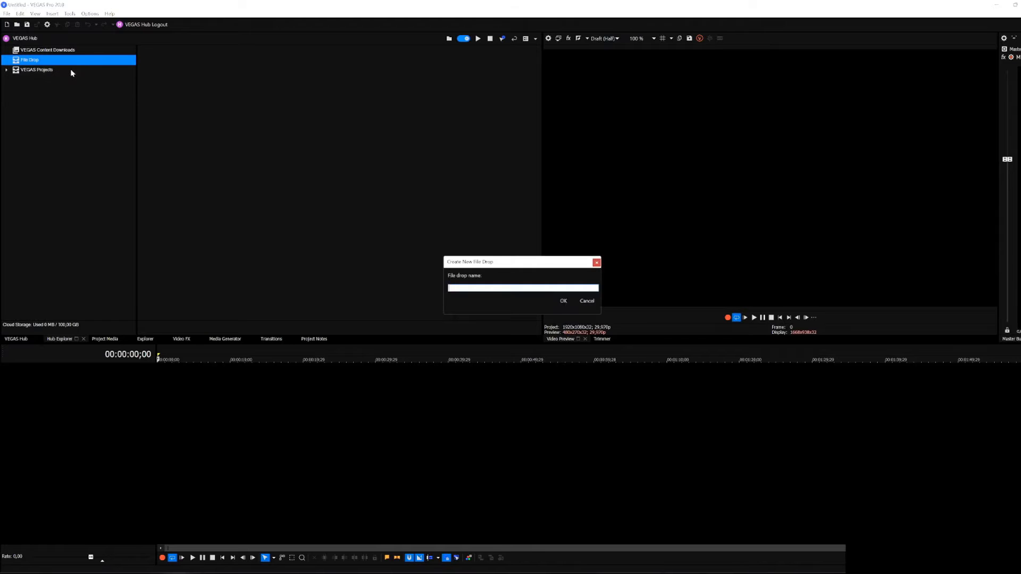
{"action": "type", "text": "Vlog"}
{"action": "key", "text": "Return"}
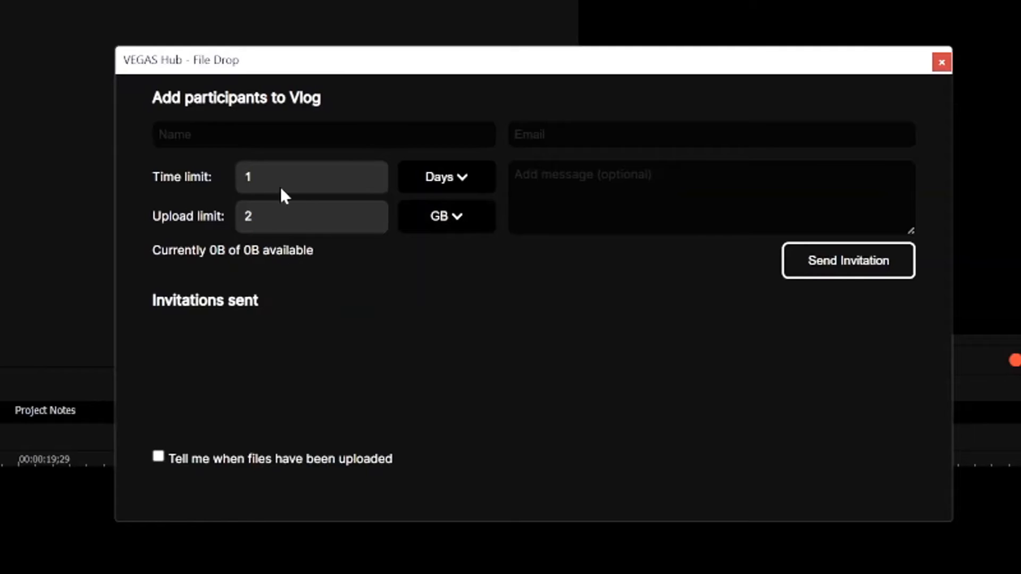
Step: Set the upload limit to 10 GB in the Vlog participant invitation and go through the name, email and message fields
{"action": "left_click", "coordinate": [324, 135]}
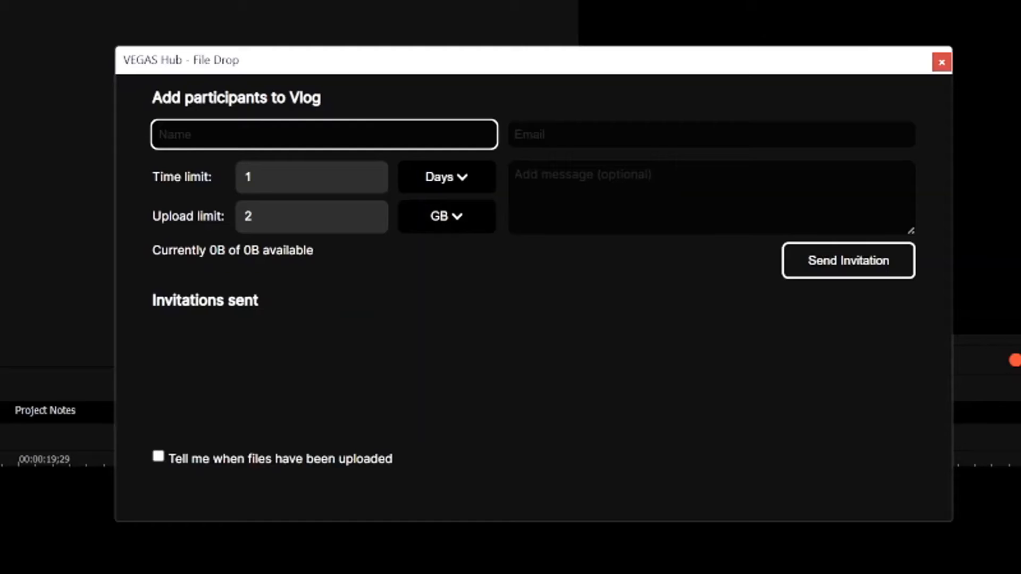
{"action": "left_click", "coordinate": [400, 318]}
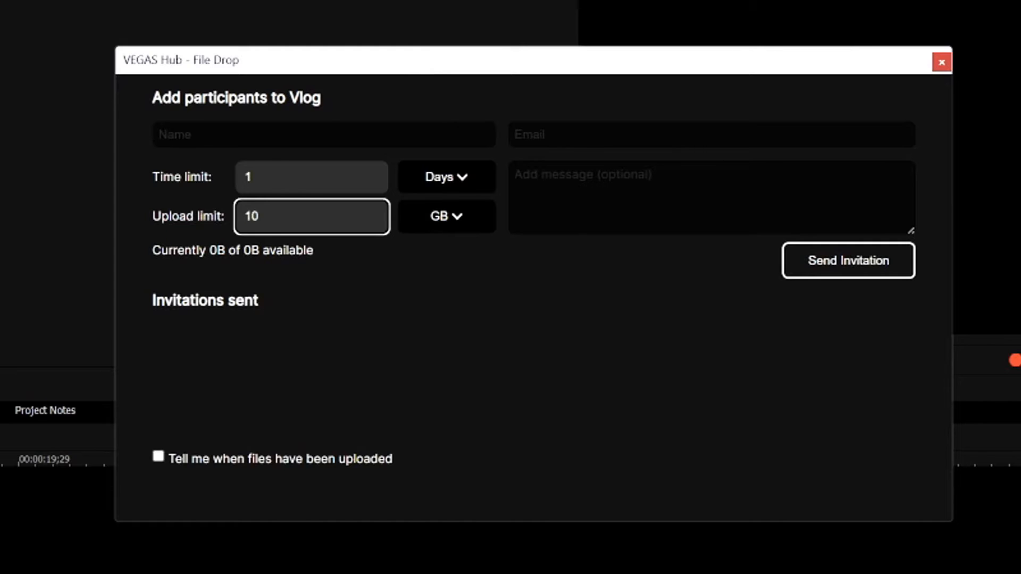
{"action": "left_click", "coordinate": [356, 296]}
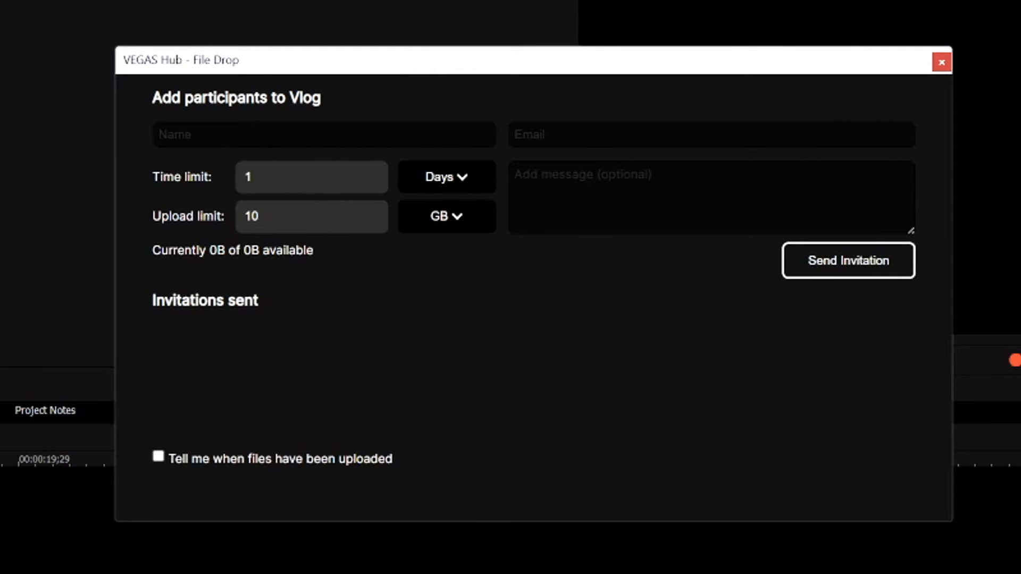
{"action": "left_click", "coordinate": [658, 136]}
{"action": "left_click", "coordinate": [388, 135]}
{"action": "left_click", "coordinate": [654, 196]}
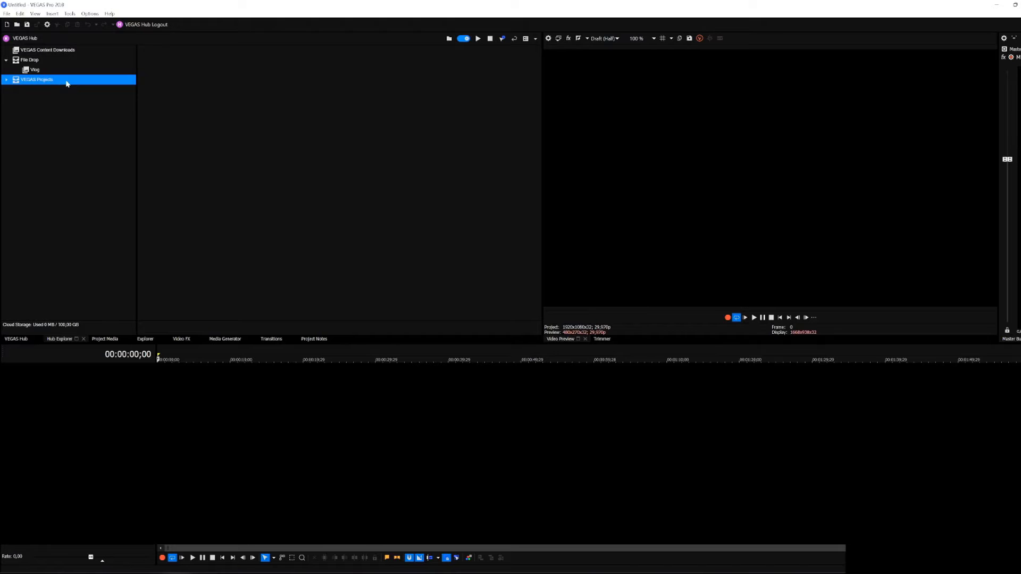
Step: Expand VEGAS Projects in the Hub Explorer and look through its project folders
{"action": "double_click", "coordinate": [67, 83]}
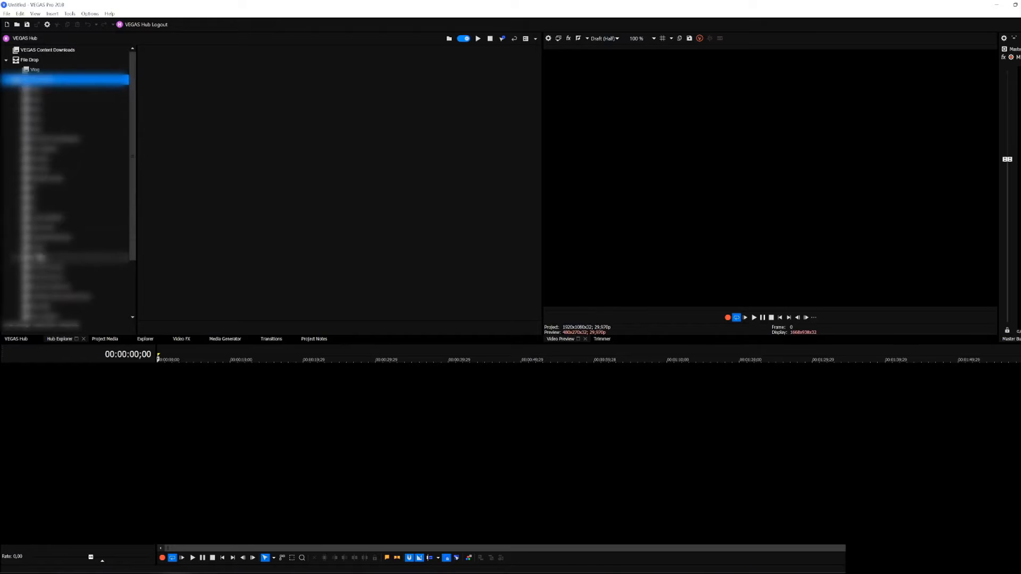
{"action": "left_click_drag", "start_coordinate": [133, 115], "coordinate": [138, 84]}
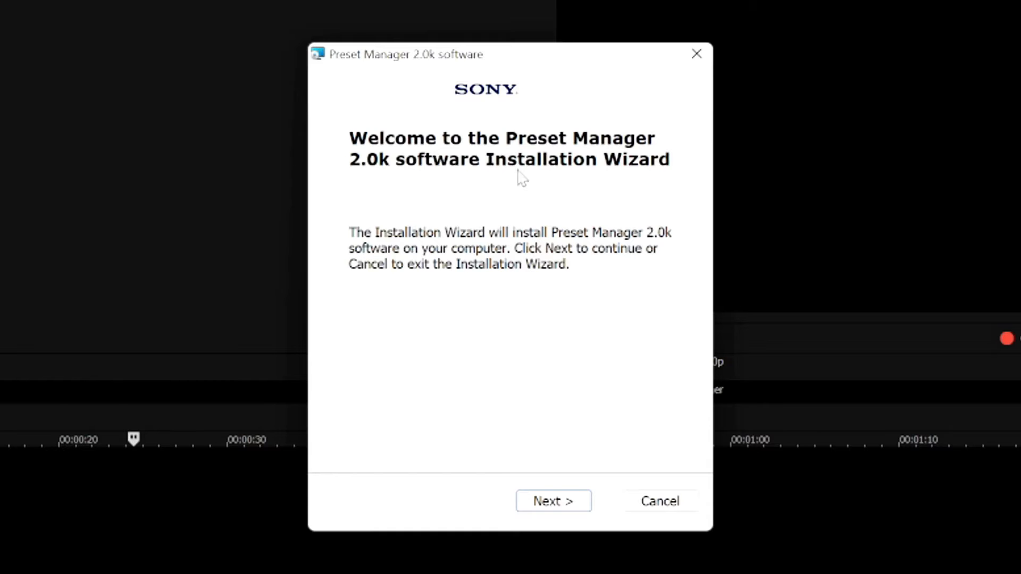
Step: Install the Preset Manager 2.0k software, agreeing to the End User License Agreement, and exit the installation wizard
{"action": "left_click", "coordinate": [554, 513]}
{"action": "left_click", "coordinate": [355, 428]}
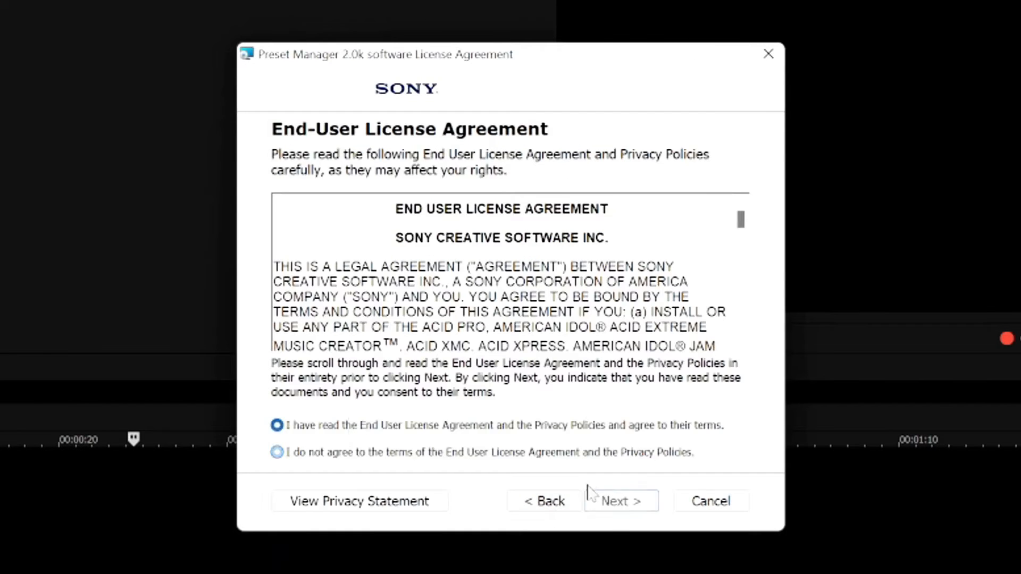
{"action": "left_click", "coordinate": [601, 506]}
{"action": "left_click", "coordinate": [609, 506]}
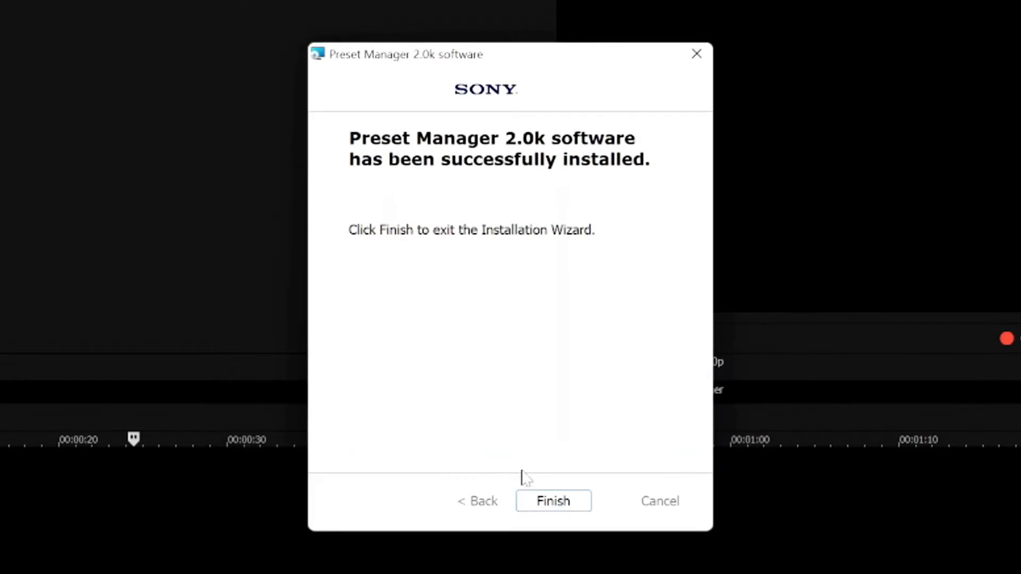
{"action": "left_click", "coordinate": [552, 508]}
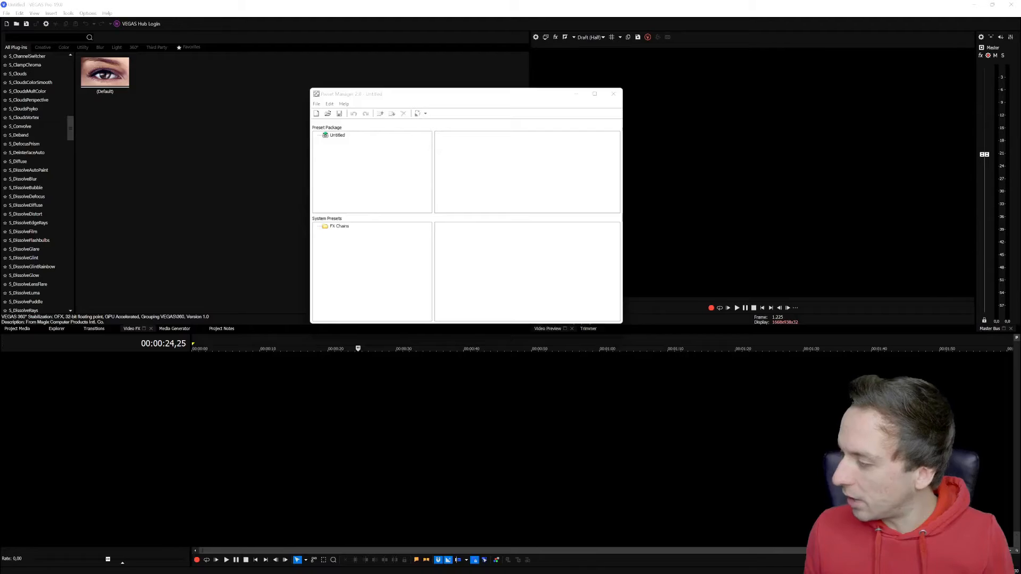
Step: Open the preset package Free Ultra Transition Pack 2021.sfpreset in Preset Manager 2.0
{"action": "left_click_drag", "start_coordinate": [1020, 223], "coordinate": [481, 155]}
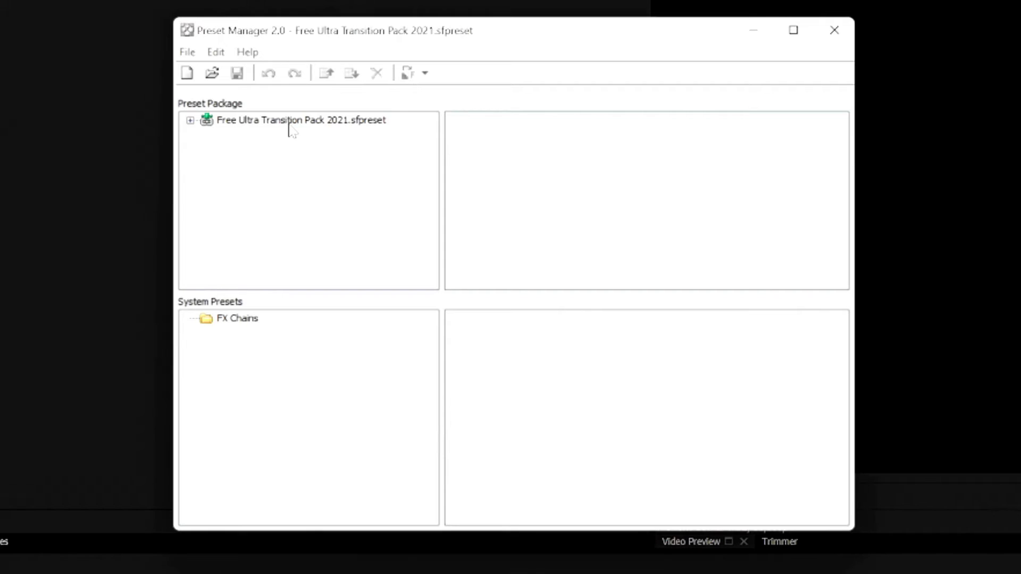
Step: Copy the Free Ultra Transition Pack 2021 package to the system presets, look through its FX Chains folder and exit Preset Manager
{"action": "left_click", "coordinate": [290, 126]}
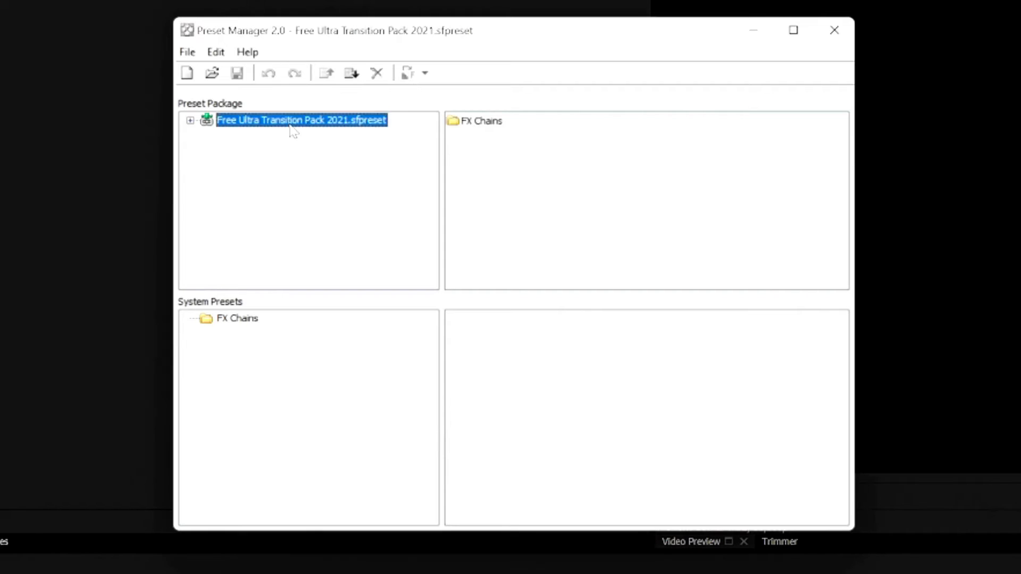
{"action": "left_click", "coordinate": [351, 78]}
{"action": "double_click", "coordinate": [485, 122]}
{"action": "scroll", "coordinate": [566, 181], "scroll_direction": "down", "scroll_amount": 4}
{"action": "scroll", "coordinate": [563, 178], "scroll_direction": "up", "scroll_amount": 4}
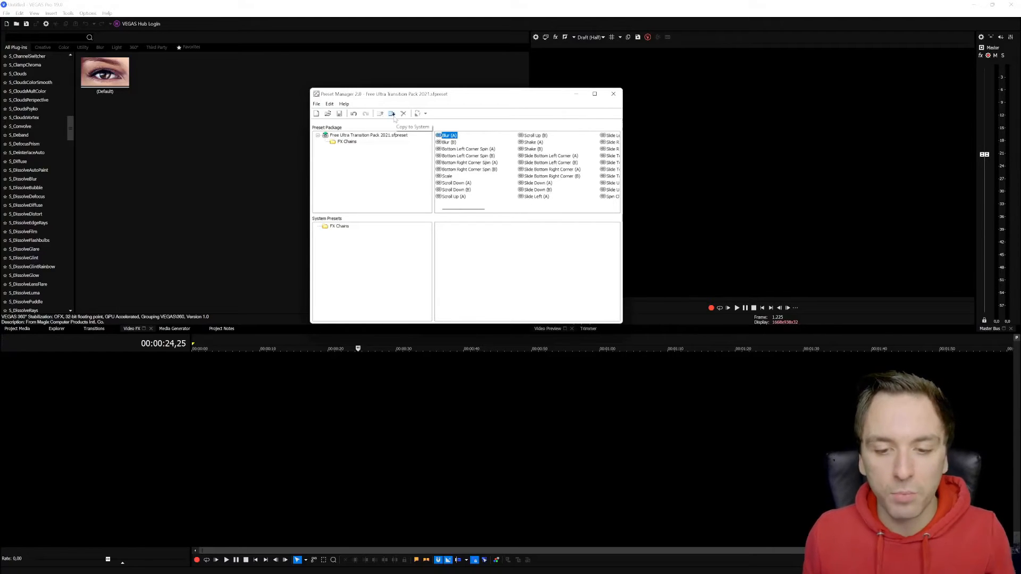
{"action": "left_click", "coordinate": [614, 94]}
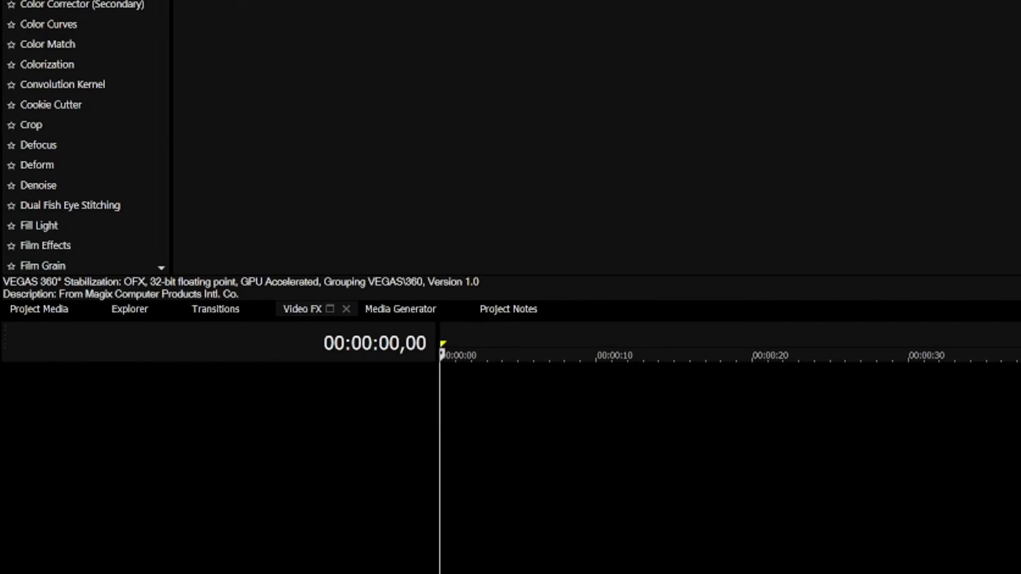
Step: Add a (Legacy) Text event with the Default Text preset at the start of the empty timeline
{"action": "scroll", "coordinate": [65, 175], "scroll_direction": "down", "scroll_amount": 20}
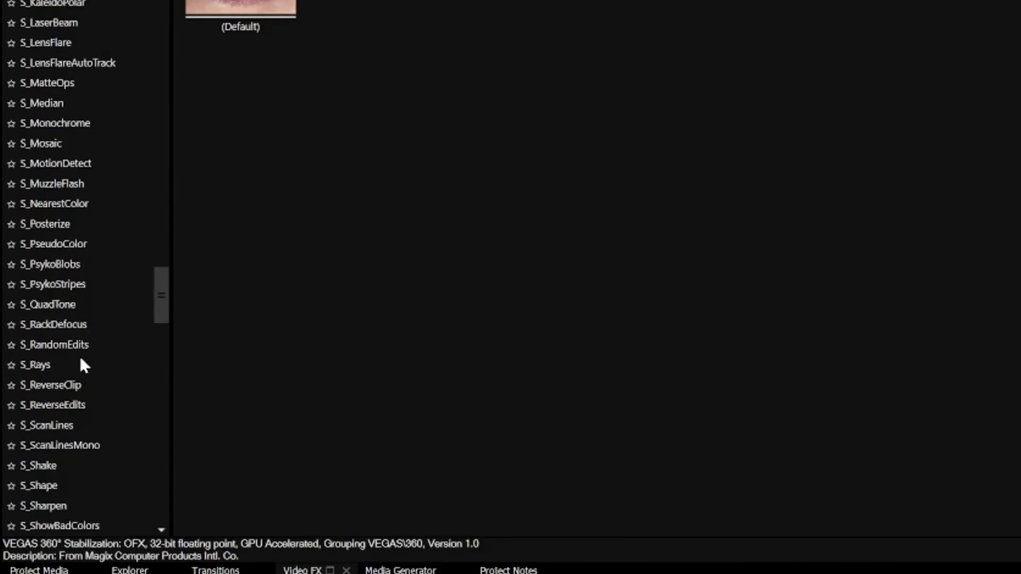
{"action": "scroll", "coordinate": [64, 330], "scroll_direction": "down", "scroll_amount": 15}
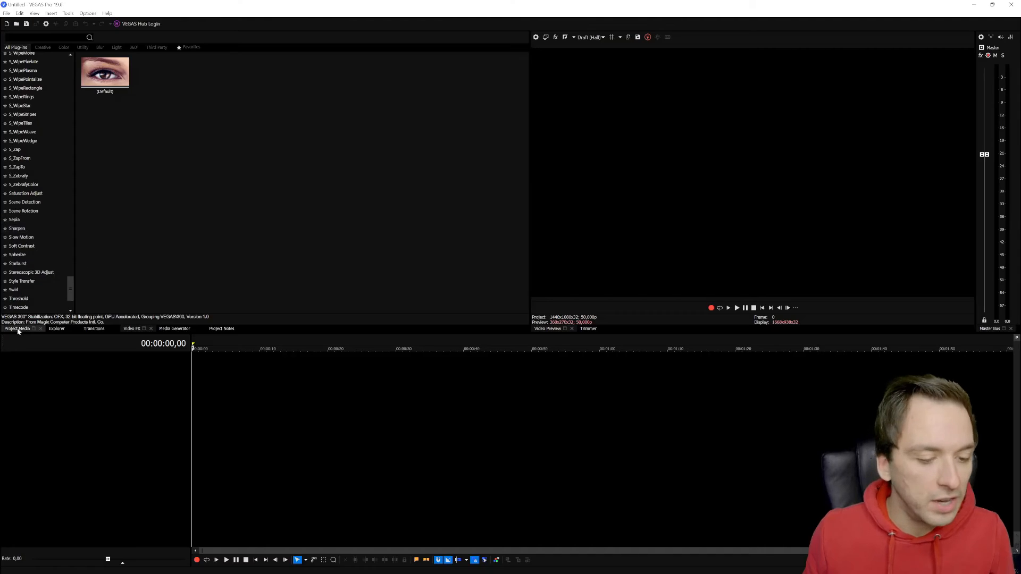
{"action": "left_click", "coordinate": [17, 328]}
{"action": "left_click", "coordinate": [169, 329]}
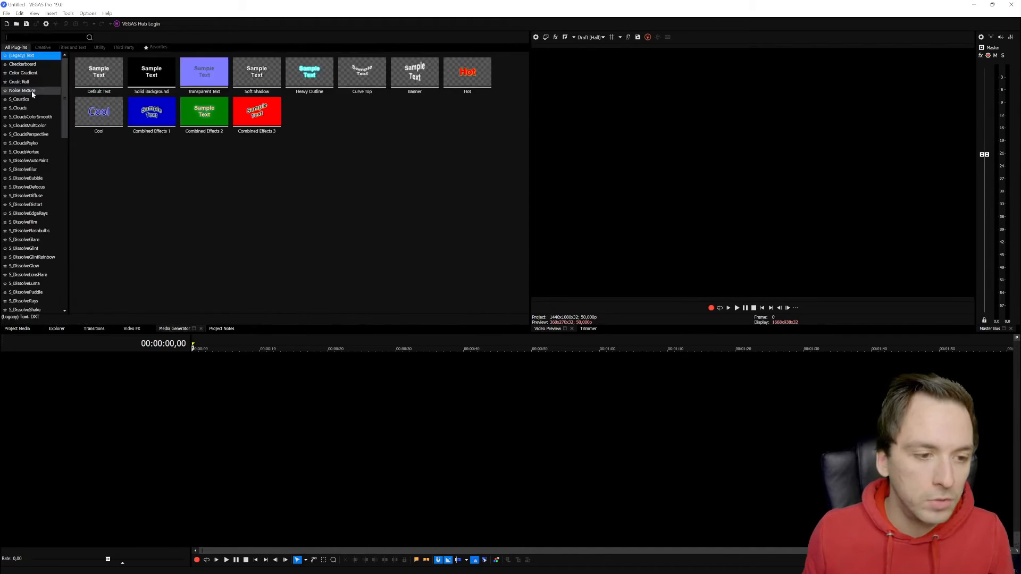
{"action": "left_click_drag", "start_coordinate": [99, 71], "coordinate": [223, 367]}
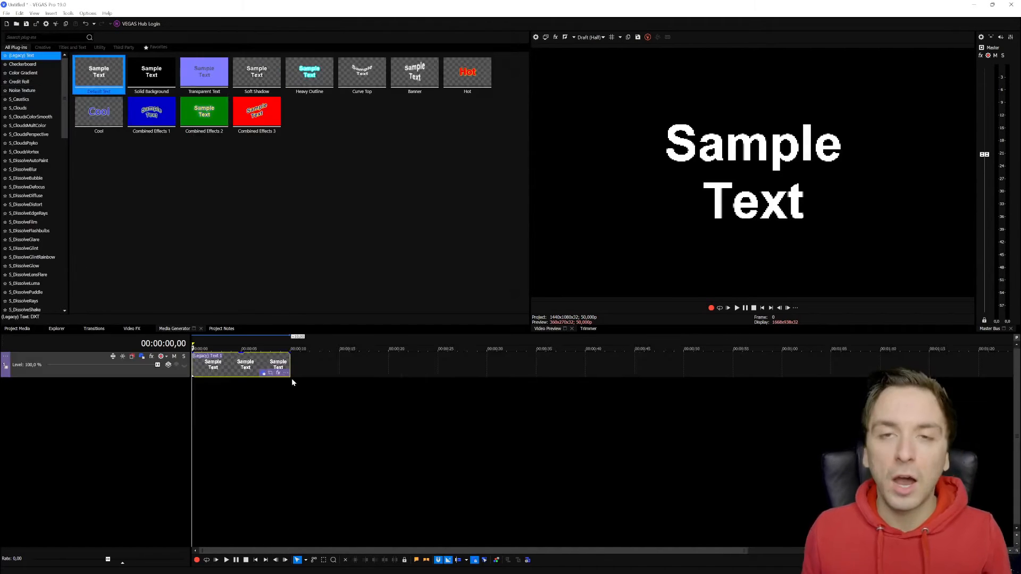
{"action": "scroll", "coordinate": [292, 378], "scroll_direction": "up", "scroll_amount": 3}
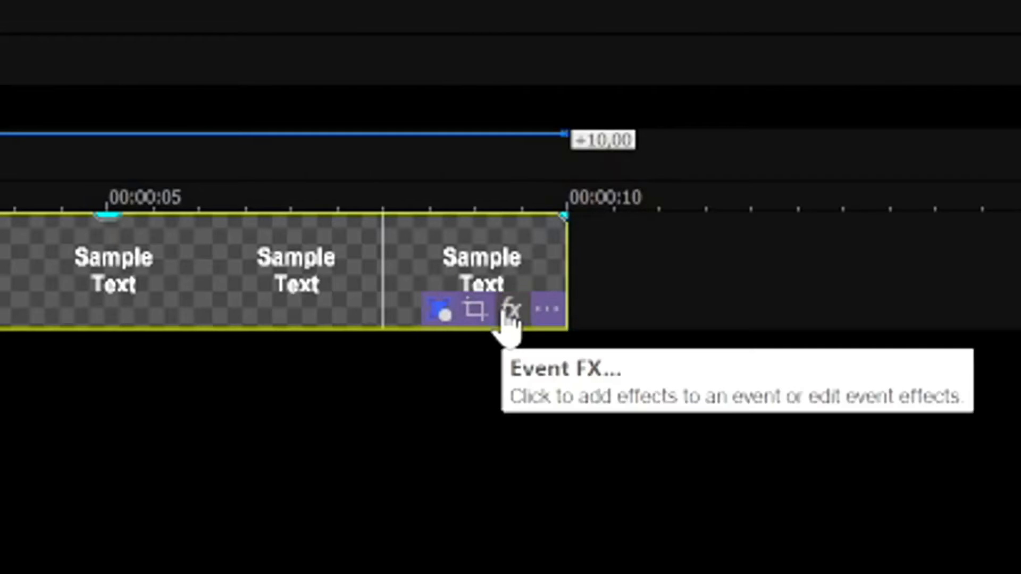
Step: Apply the Scroll Up (B) filter package to the text event as an event effect
{"action": "left_click", "coordinate": [510, 311]}
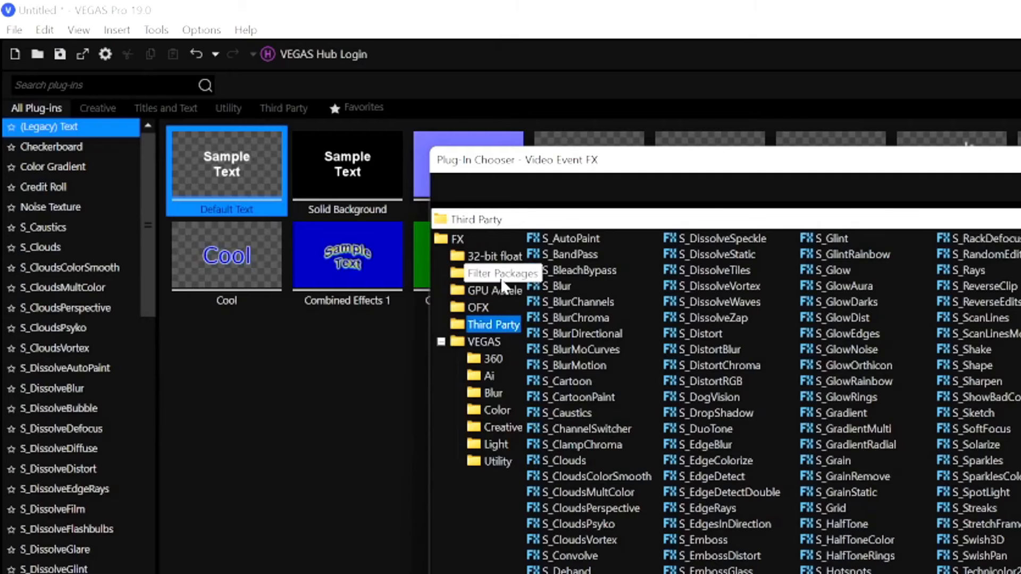
{"action": "left_click", "coordinate": [499, 281]}
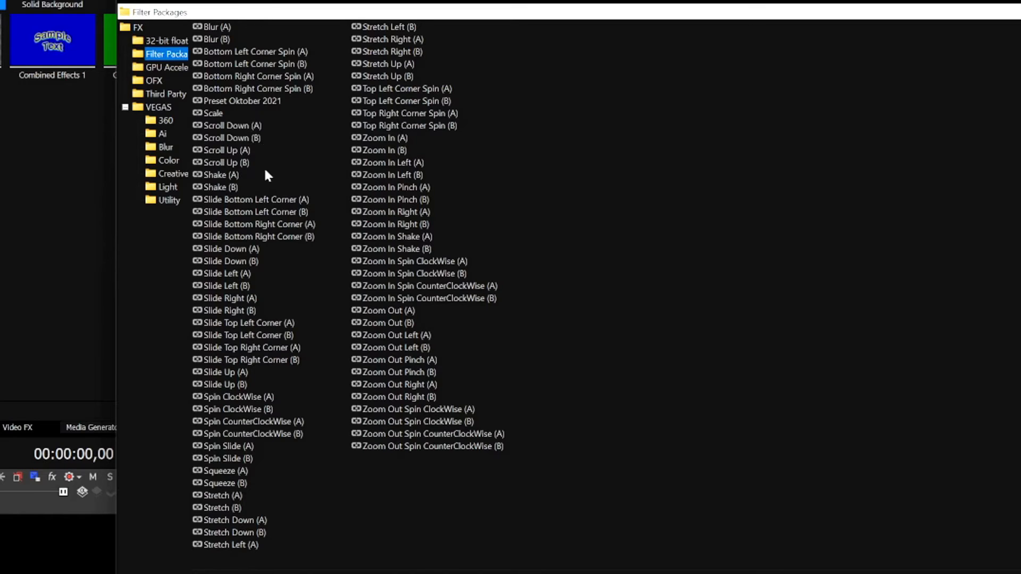
{"action": "left_click", "coordinate": [235, 165]}
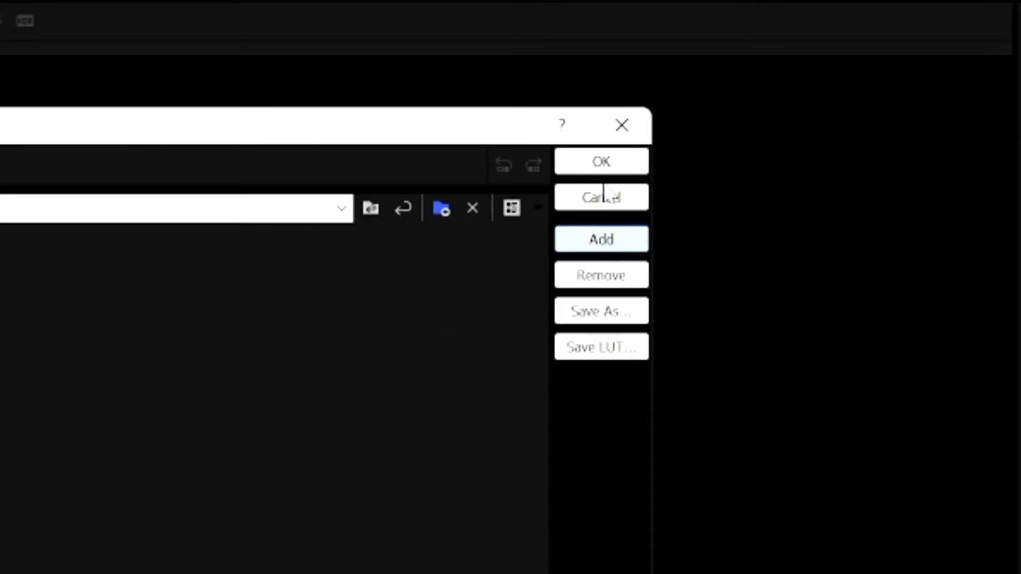
{"action": "left_click", "coordinate": [601, 162]}
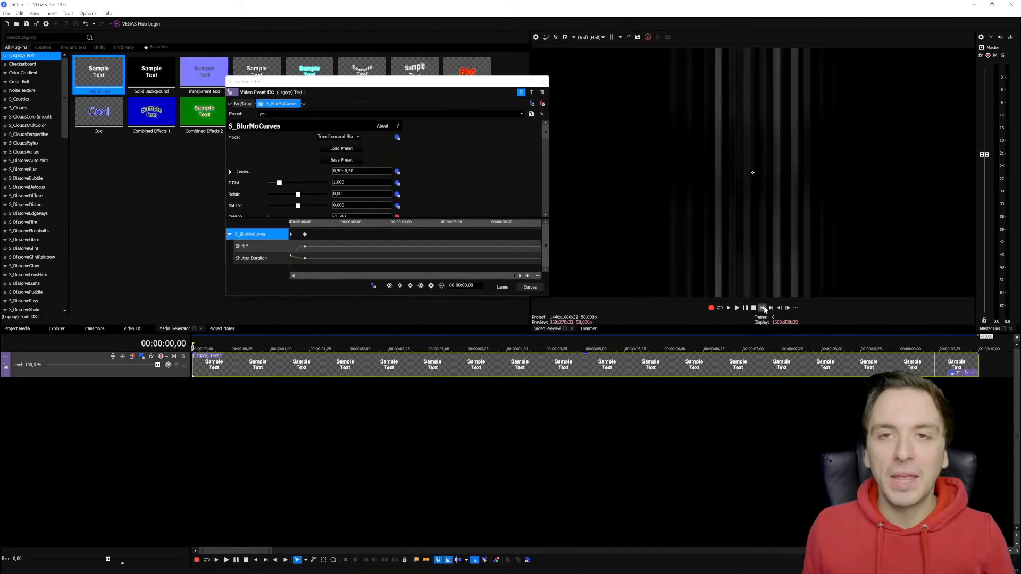
Step: Play the text event's effect from the start, shift the second S_BlurMoCurves keyframe later and play it again
{"action": "left_click", "coordinate": [763, 309]}
{"action": "key", "text": "space"}
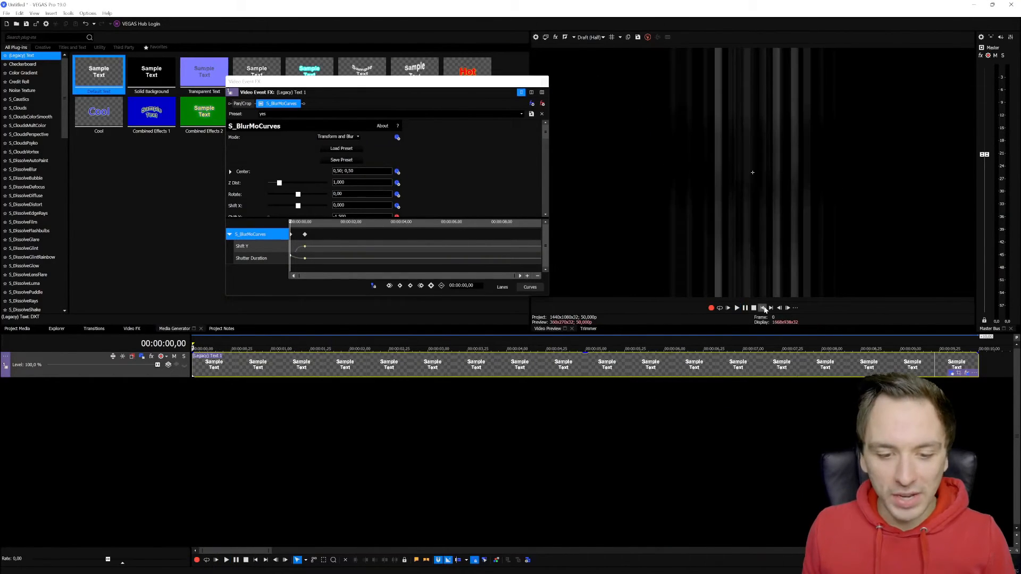
{"action": "left_click_drag", "start_coordinate": [307, 237], "coordinate": [408, 241]}
{"action": "key", "text": "space"}
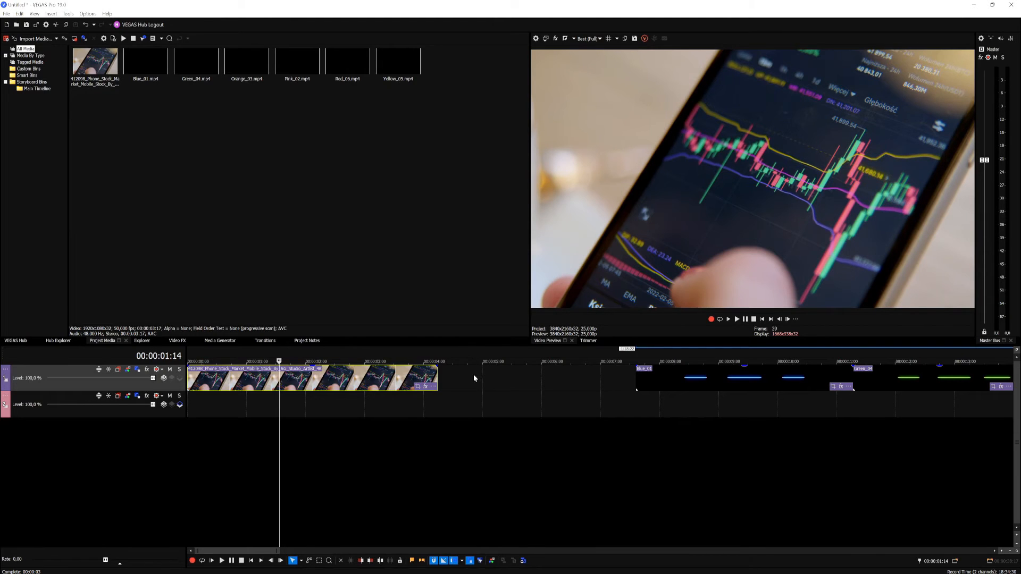
Step: Examine the blue, green, orange, pink, red and yellow light line clips along the timeline in the preview
{"action": "scroll", "coordinate": [469, 374], "scroll_direction": "down", "scroll_amount": 6}
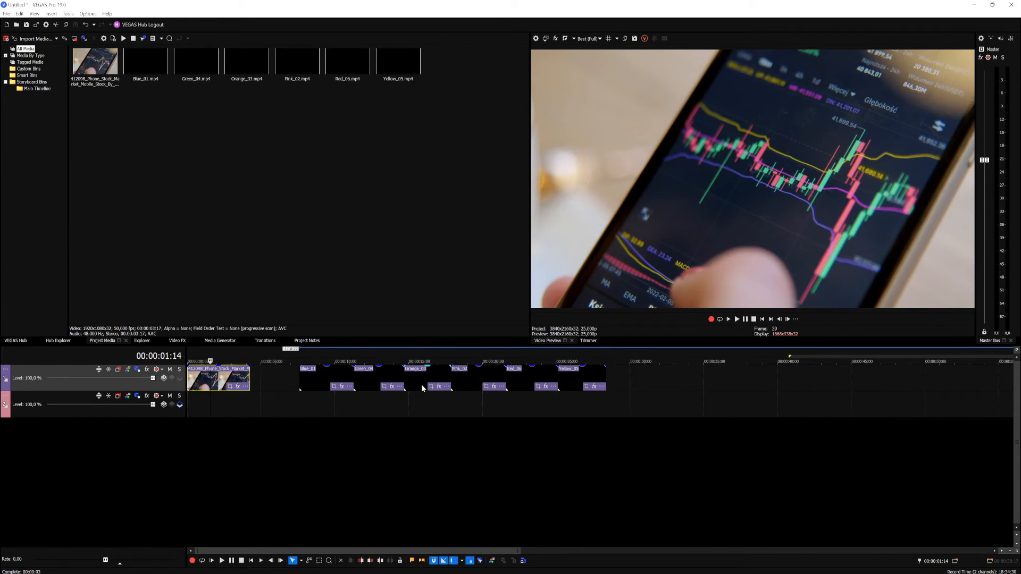
{"action": "scroll", "coordinate": [421, 385], "scroll_direction": "up", "scroll_amount": 3}
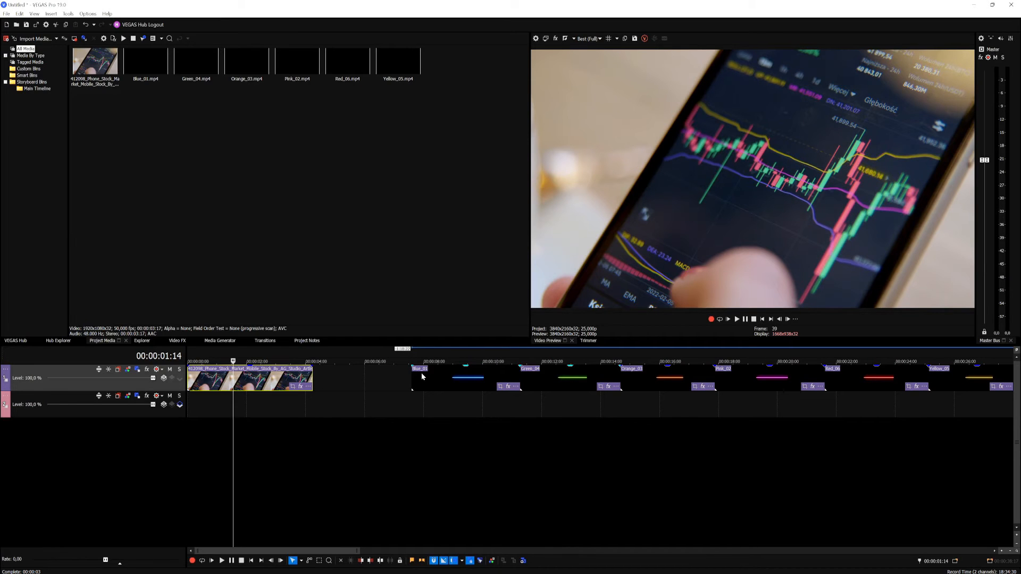
{"action": "scroll", "coordinate": [422, 377], "scroll_direction": "down", "scroll_amount": 3}
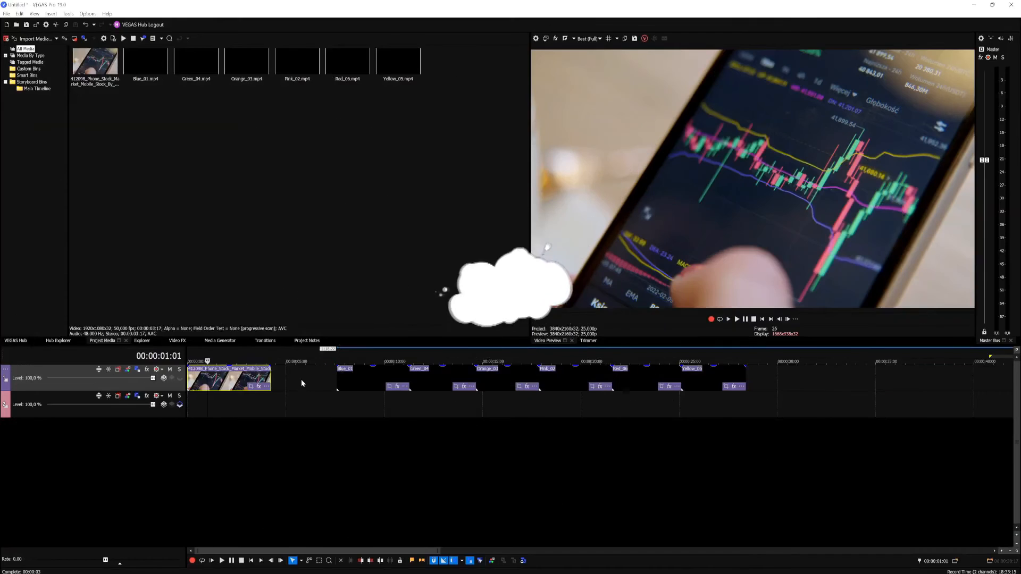
{"action": "scroll", "coordinate": [393, 383], "scroll_direction": "down", "scroll_amount": 5}
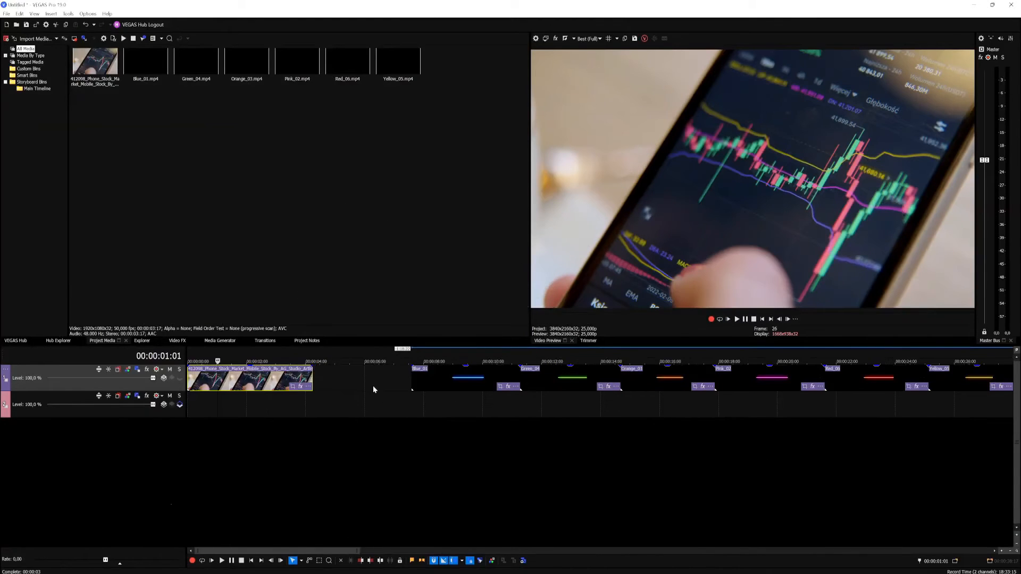
{"action": "left_click", "coordinate": [363, 376]}
{"action": "left_click", "coordinate": [435, 380]}
{"action": "left_click", "coordinate": [513, 378]}
{"action": "left_click", "coordinate": [566, 378]}
{"action": "left_click", "coordinate": [641, 381]}
{"action": "left_click", "coordinate": [369, 378]}
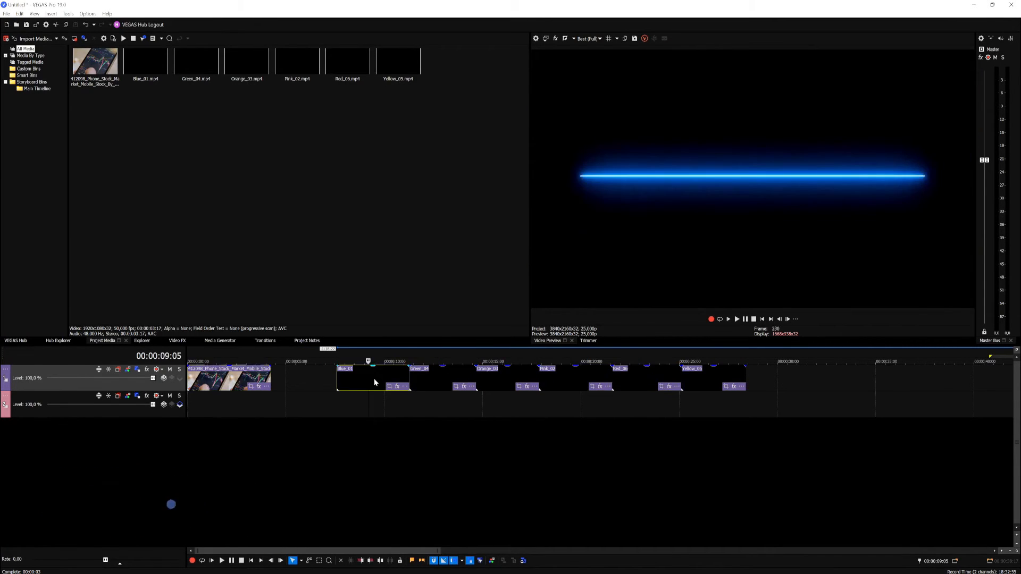
{"action": "left_click", "coordinate": [364, 378]}
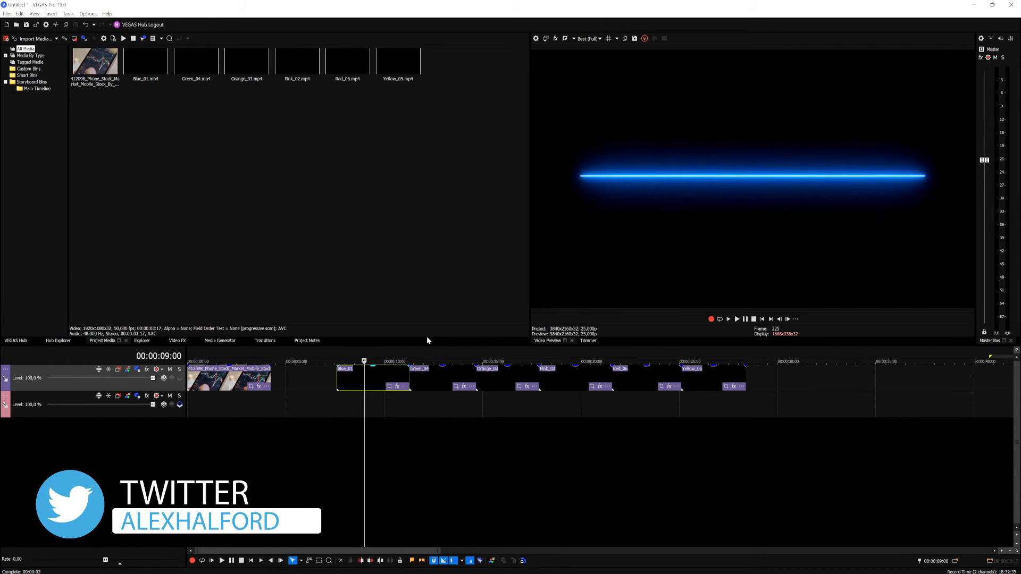
{"action": "left_click", "coordinate": [433, 352]}
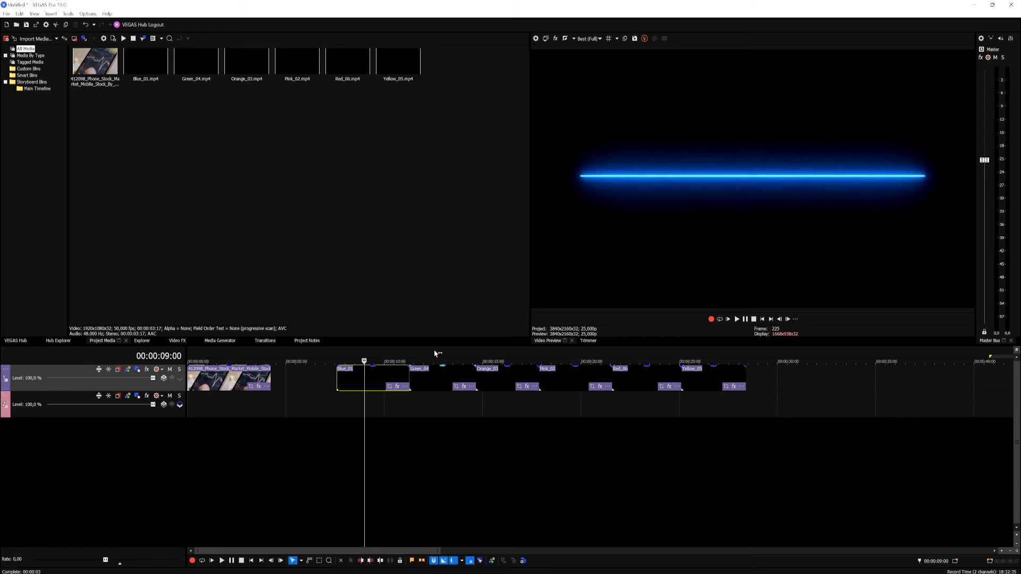
{"action": "left_click", "coordinate": [508, 352]}
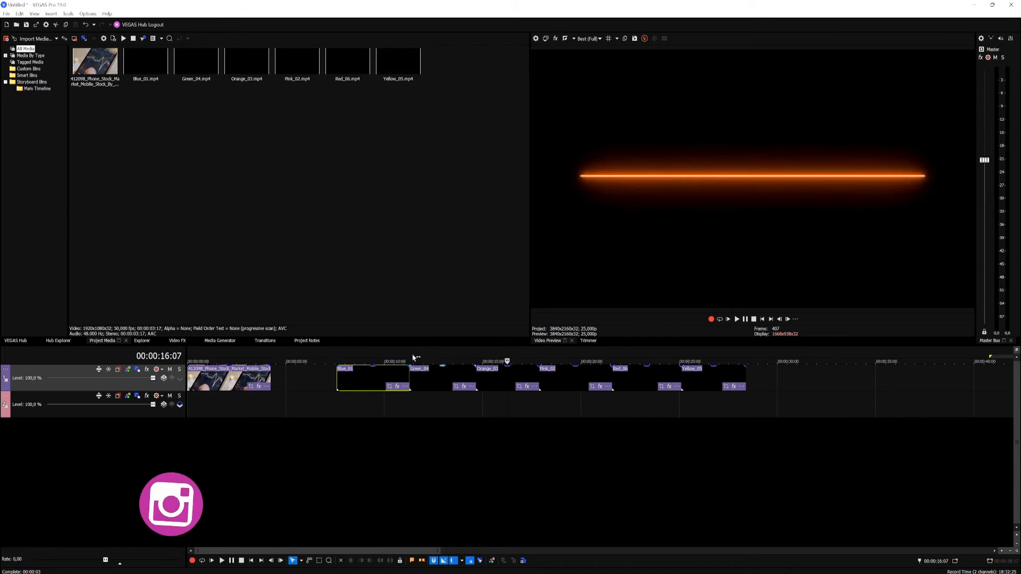
{"action": "left_click", "coordinate": [370, 355]}
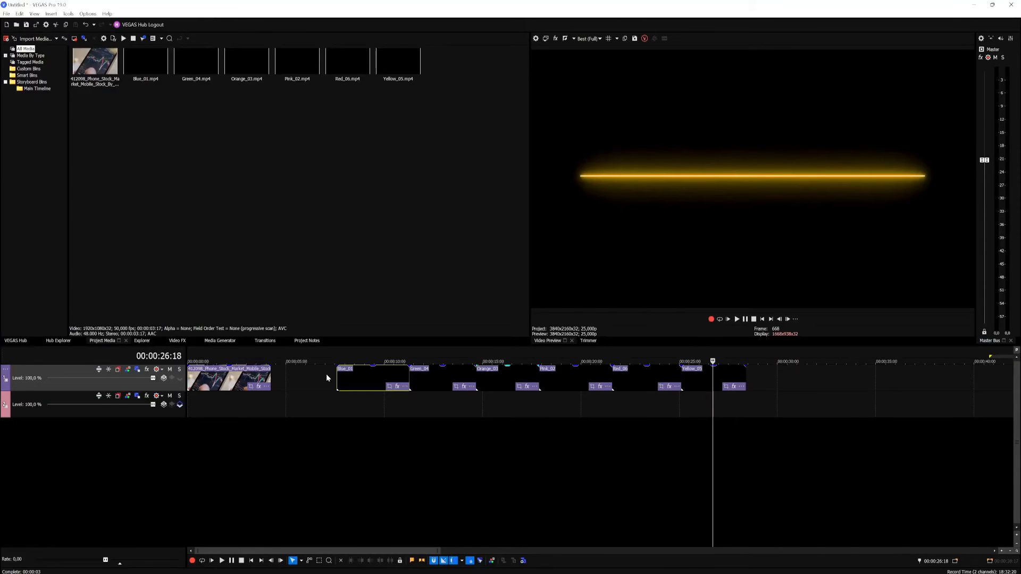
Step: Put the Blue_01 clip on a new video track above the phone footage and compare both clips in the preview
{"action": "left_click", "coordinate": [209, 379]}
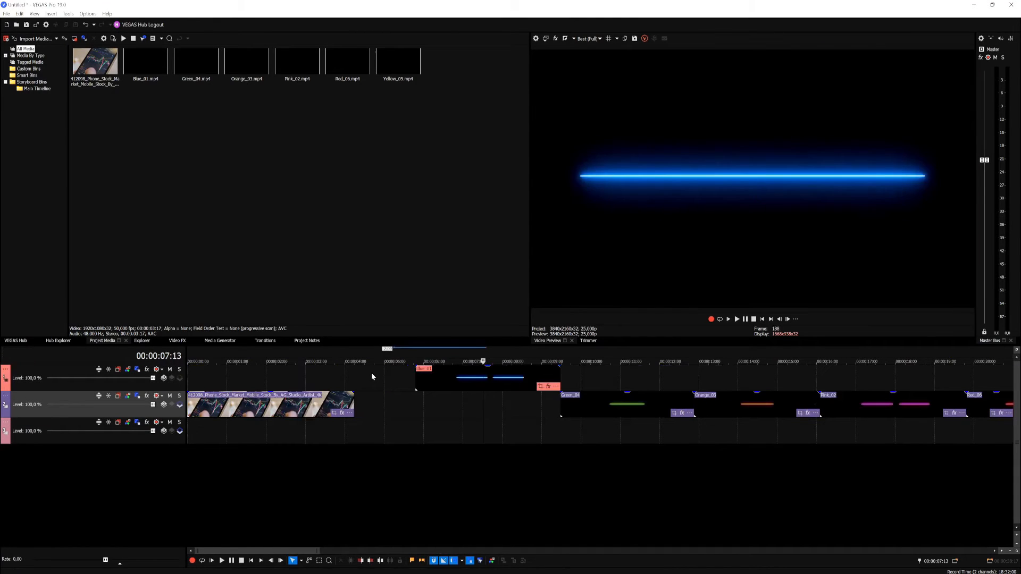
{"action": "left_click", "coordinate": [372, 375]}
{"action": "left_click", "coordinate": [266, 379]}
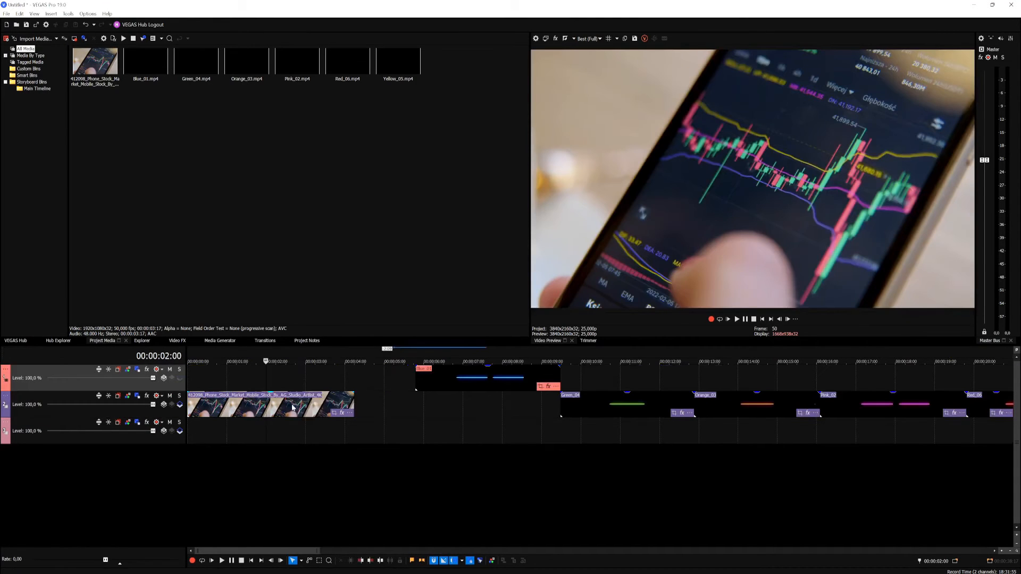
{"action": "left_click", "coordinate": [458, 379]}
{"action": "left_click", "coordinate": [592, 373]}
{"action": "left_click", "coordinate": [505, 377]}
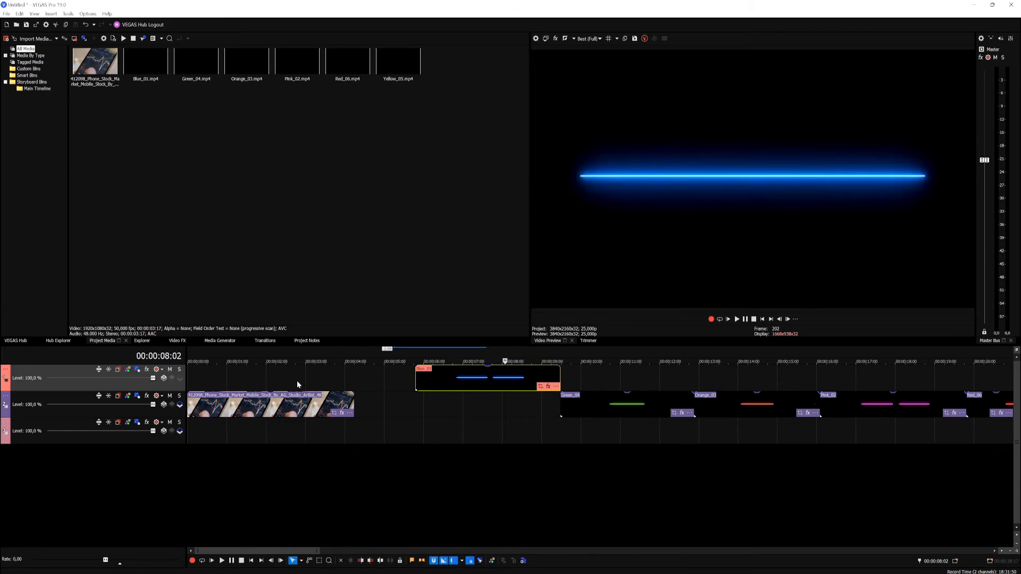
{"action": "left_click", "coordinate": [286, 379]}
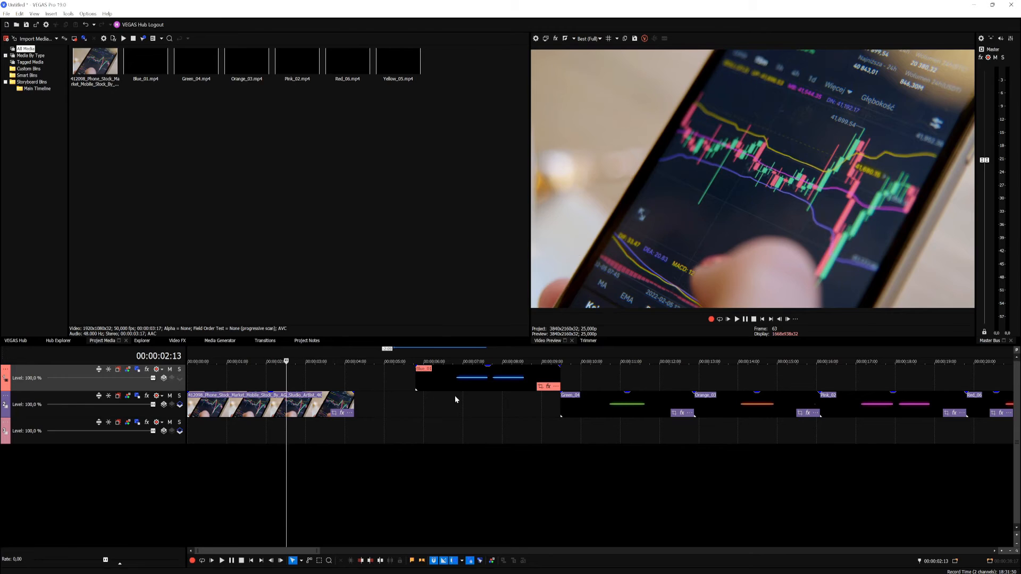
Step: Move the Blue_01 clip to the start of the timeline over the phone footage and play it back
{"action": "left_click_drag", "start_coordinate": [447, 387], "coordinate": [219, 387]}
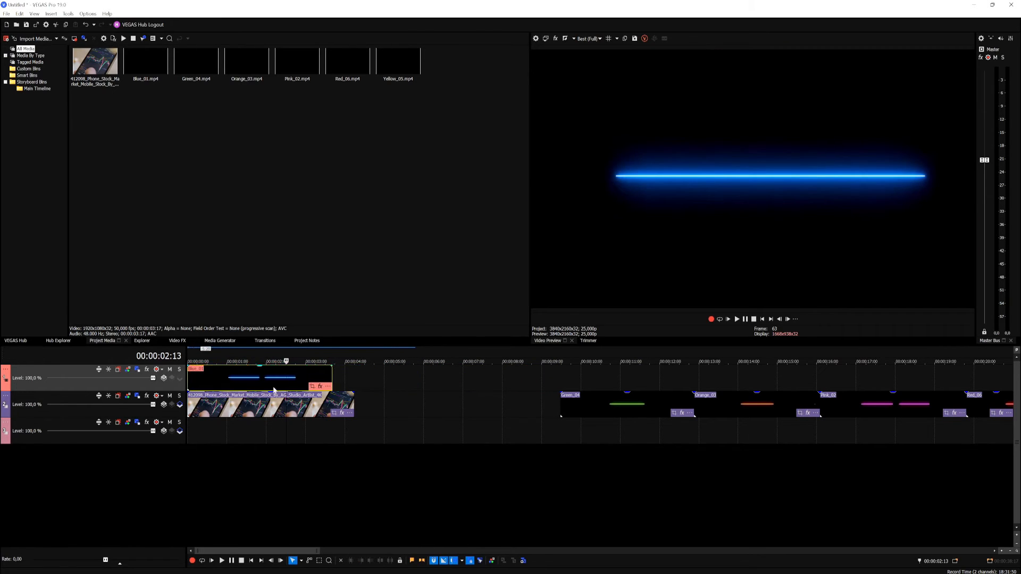
{"action": "left_click", "coordinate": [762, 319]}
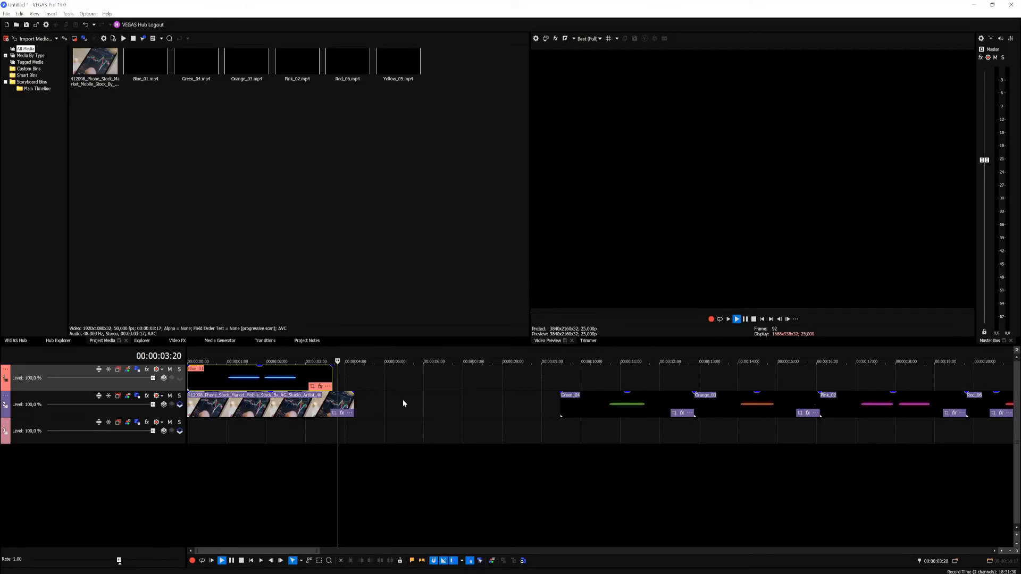
{"action": "key", "text": "space"}
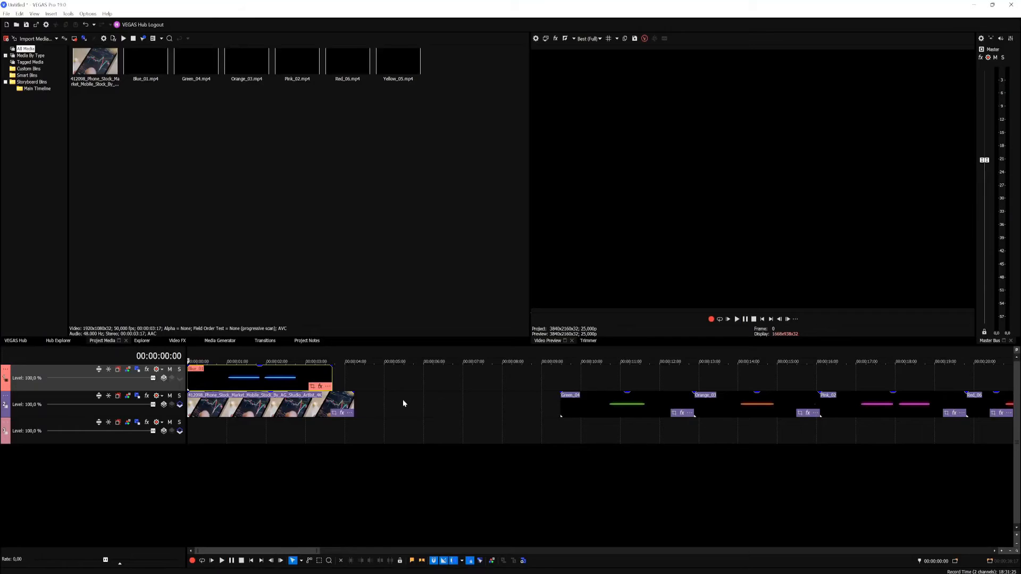
Step: Shift the Blue_01 clip to the two-second mark, check the preview, and move it back to about one second
{"action": "left_click_drag", "start_coordinate": [269, 377], "coordinate": [348, 377]}
{"action": "left_click", "coordinate": [230, 377]}
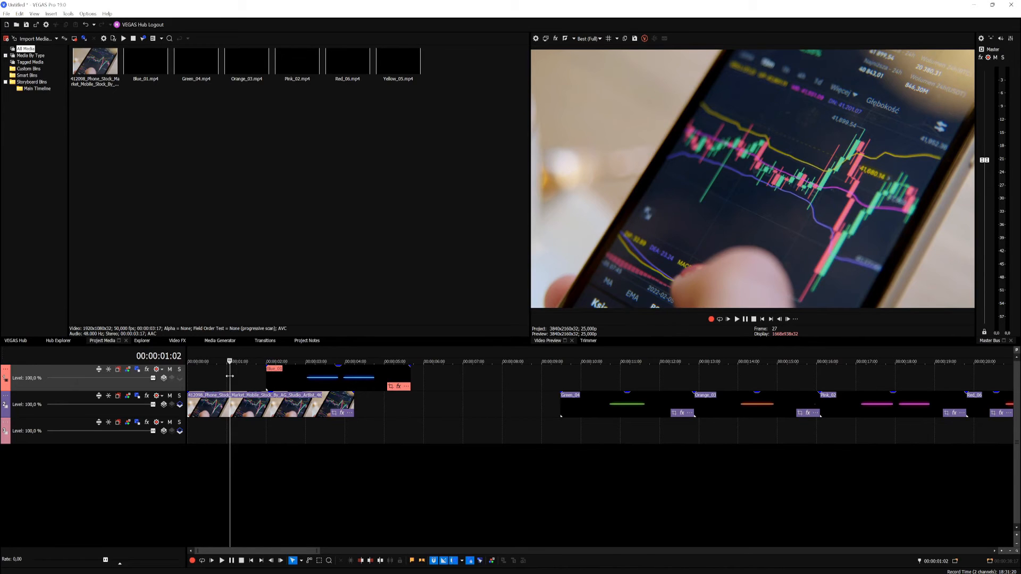
{"action": "left_click", "coordinate": [287, 377]}
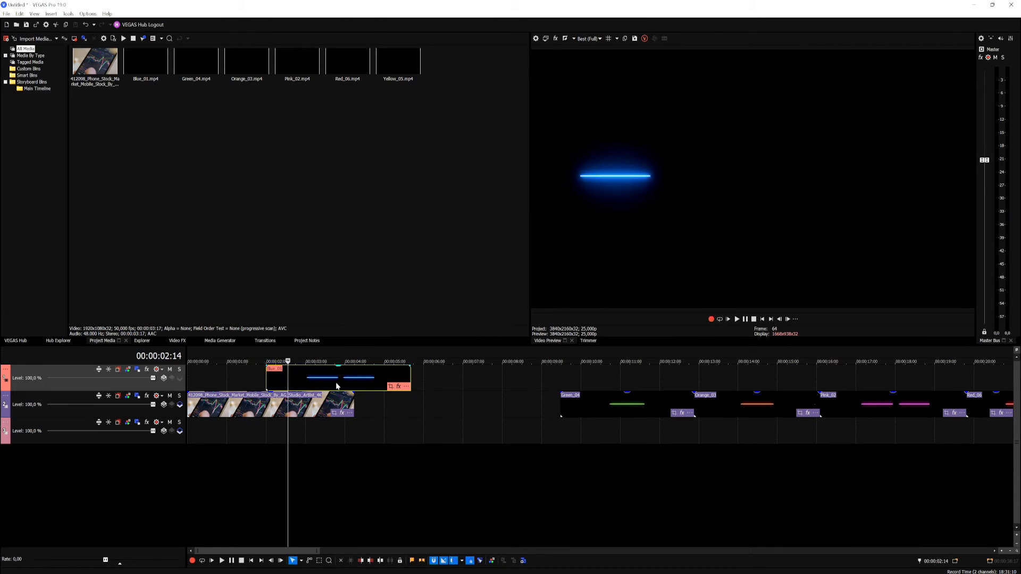
{"action": "left_click", "coordinate": [241, 378]}
{"action": "left_click_drag", "start_coordinate": [310, 378], "coordinate": [267, 378]}
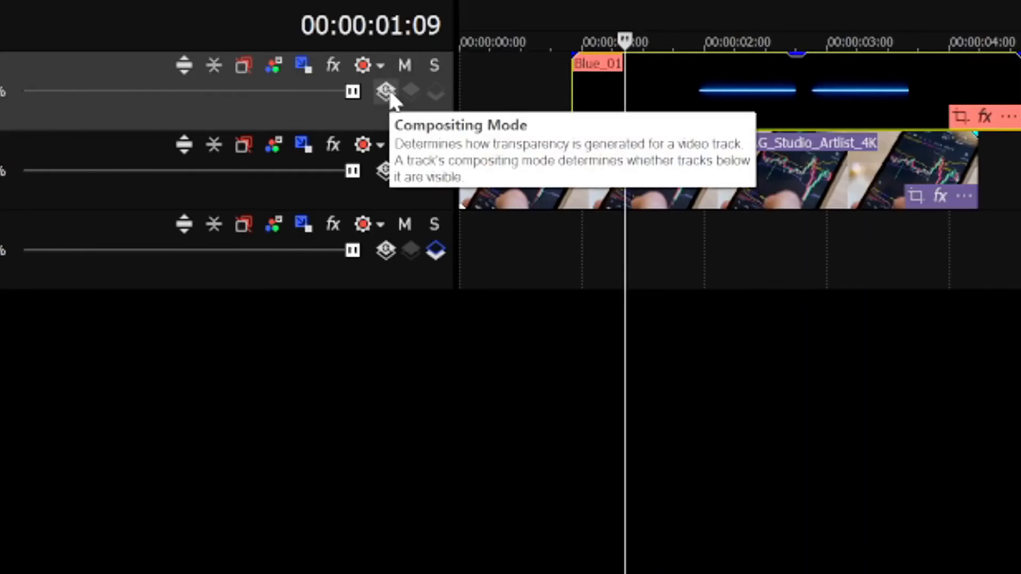
Step: Change the compositing mode of the Blue_01 track so the phone footage shows through its black background
{"action": "left_click", "coordinate": [387, 92]}
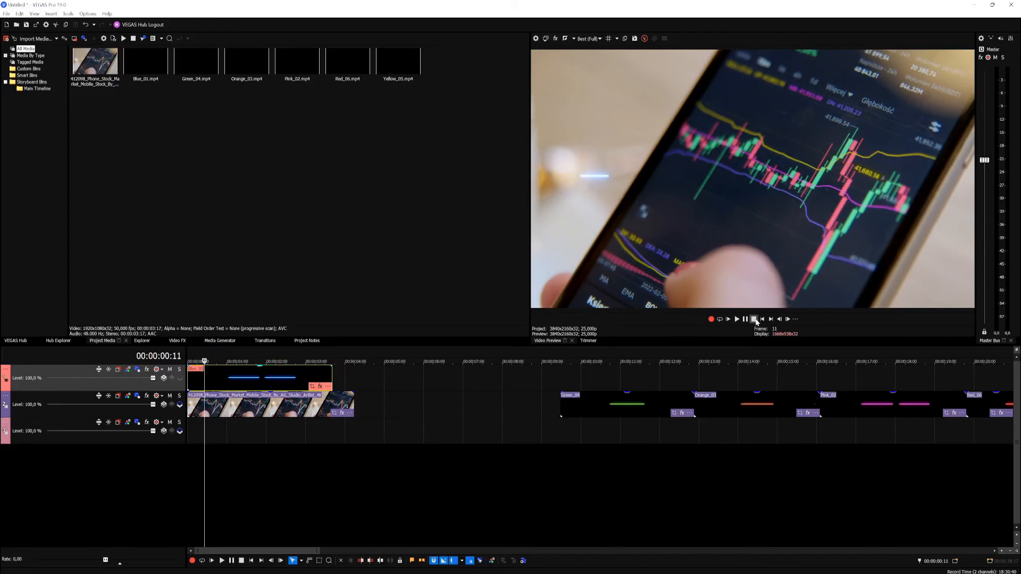
Step: Play the composited overlay from the start and park the playhead at 00:00:01:11 on the Blue_01 clip
{"action": "left_click", "coordinate": [763, 319]}
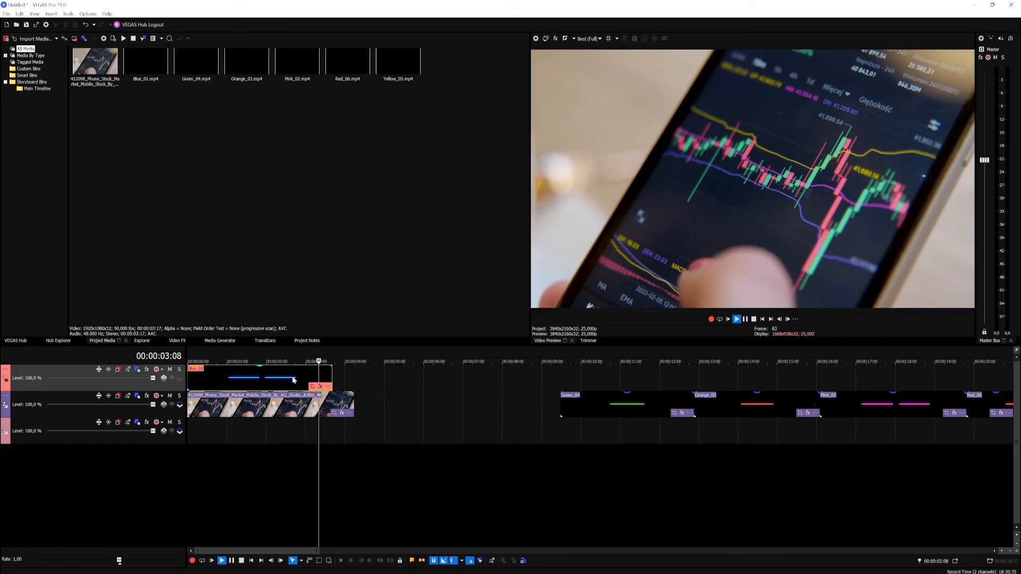
{"action": "key", "text": "space"}
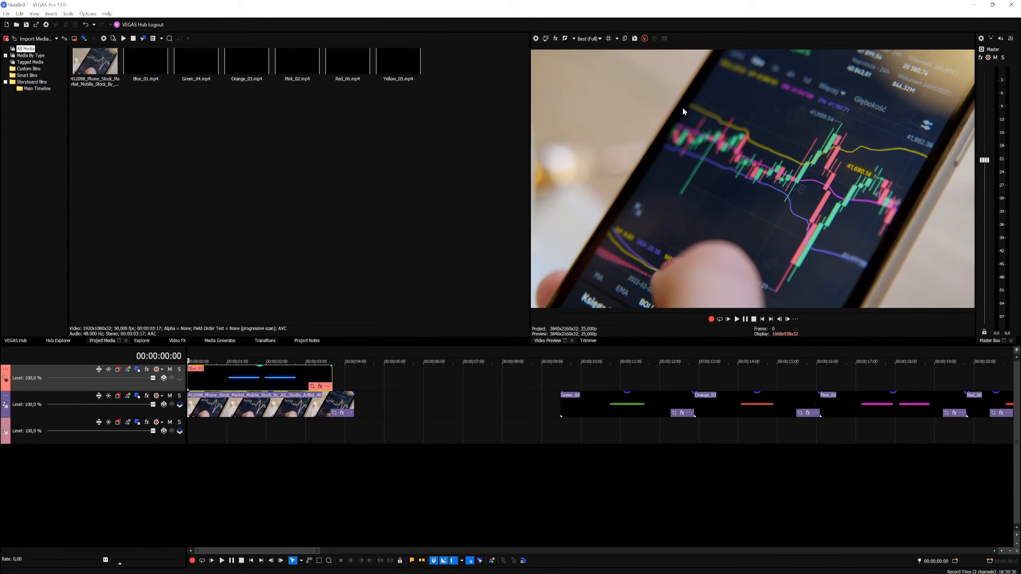
{"action": "left_click", "coordinate": [242, 380]}
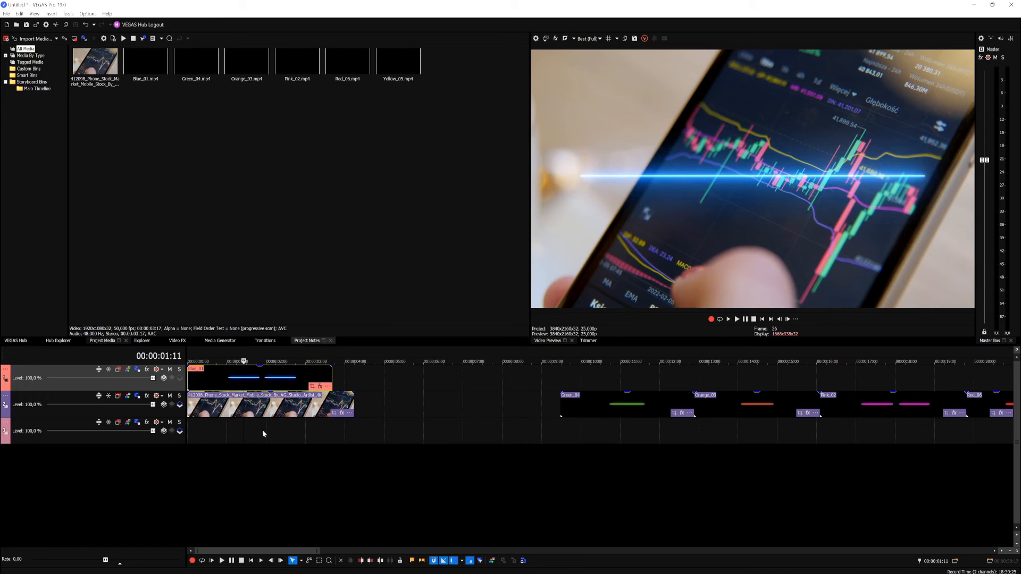
Step: Try rotating and shifting the Blue_01 clip in Event Pan/Crop, then restore its frame and close the window
{"action": "left_click", "coordinate": [312, 386]}
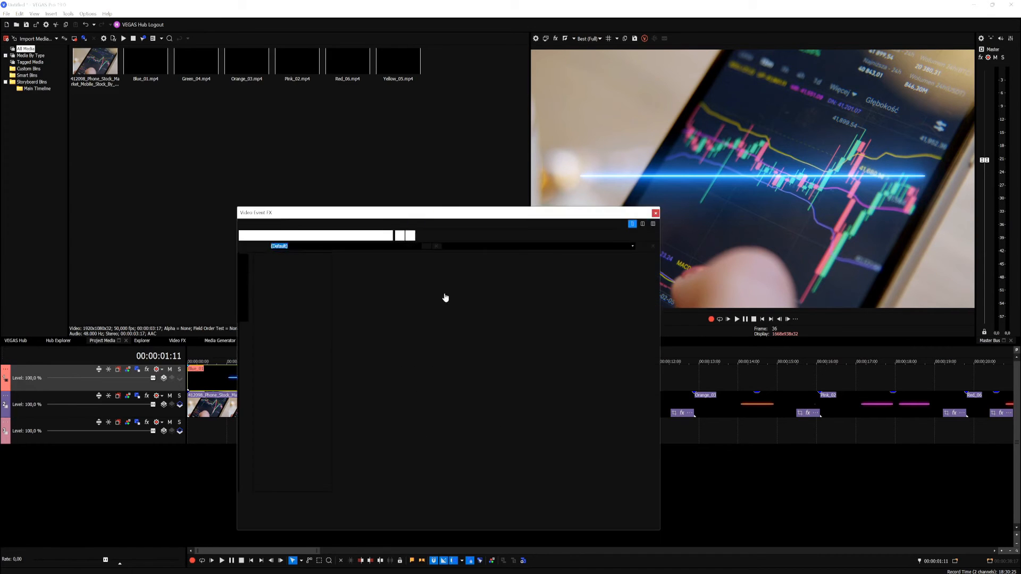
{"action": "scroll", "coordinate": [487, 329], "scroll_direction": "down", "scroll_amount": 3}
{"action": "left_click_drag", "start_coordinate": [503, 295], "coordinate": [399, 311]}
{"action": "left_click_drag", "start_coordinate": [551, 303], "coordinate": [604, 319]}
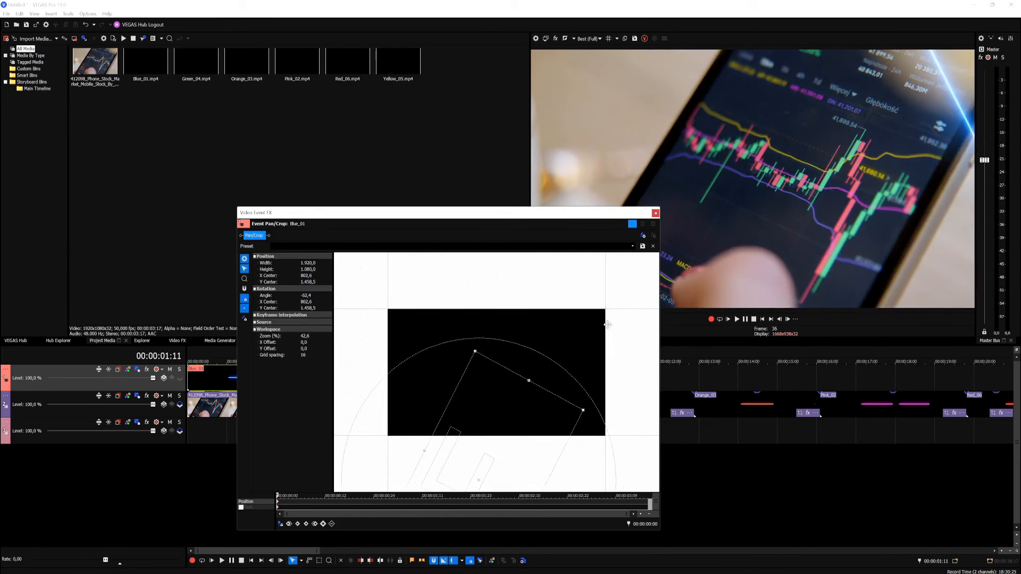
{"action": "right_click", "coordinate": [529, 321]}
{"action": "left_click", "coordinate": [548, 329]}
{"action": "left_click", "coordinate": [656, 214]}
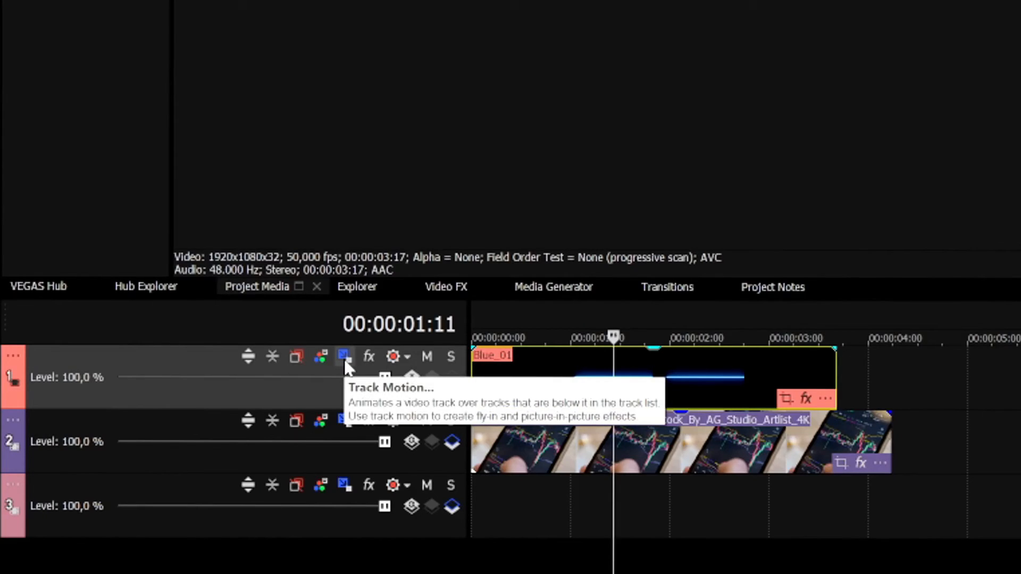
Step: With Track Motion, rotate track 1 to about -56.3 degrees and shift it to about X -967.76, Y -9.98, along the phone's left edge
{"action": "left_click", "coordinate": [345, 357]}
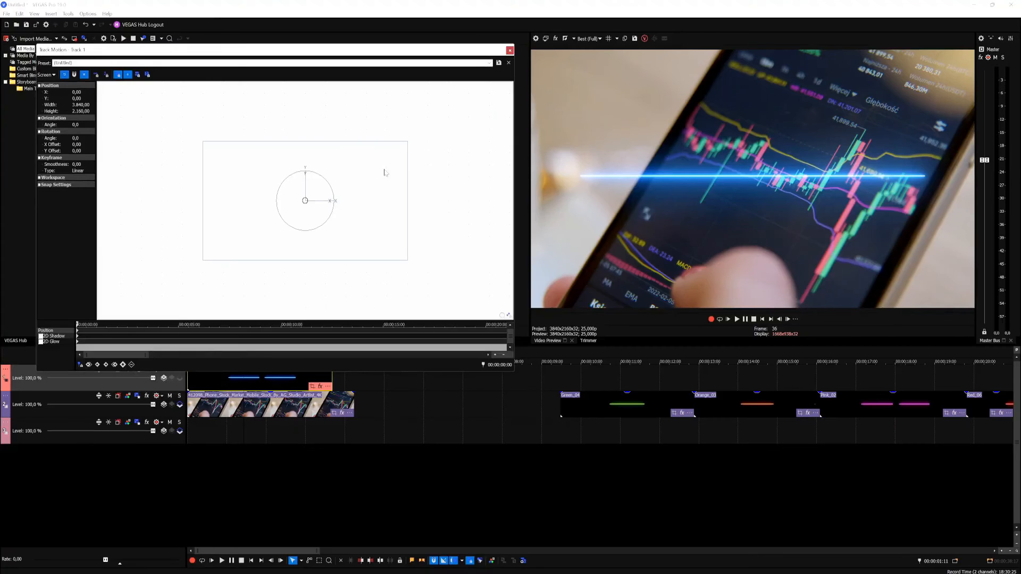
{"action": "left_click_drag", "start_coordinate": [384, 173], "coordinate": [361, 160]}
{"action": "right_click", "coordinate": [352, 171]}
{"action": "left_click", "coordinate": [373, 185]}
{"action": "left_click_drag", "start_coordinate": [325, 181], "coordinate": [300, 173]}
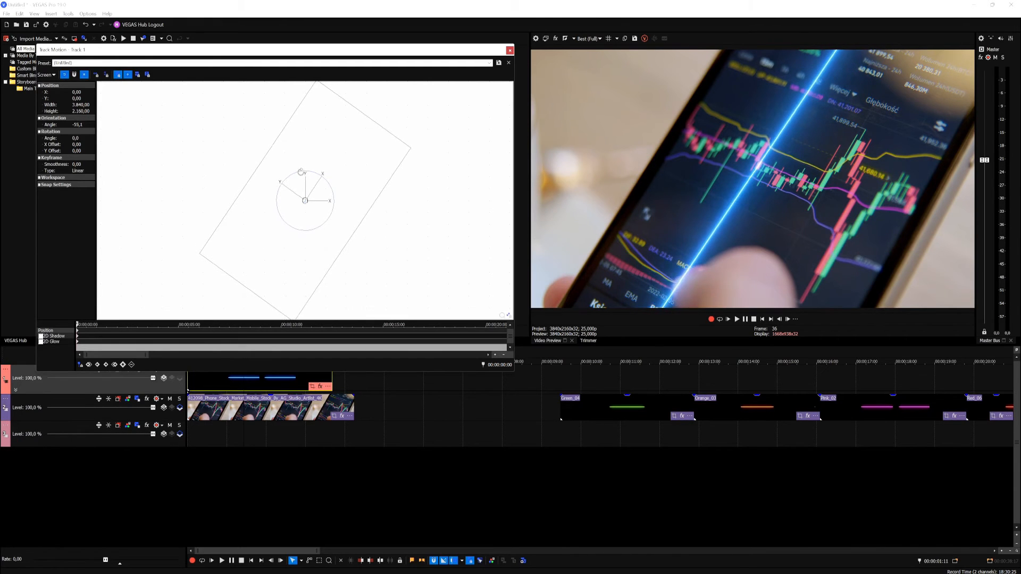
{"action": "left_click_drag", "start_coordinate": [368, 160], "coordinate": [316, 160]}
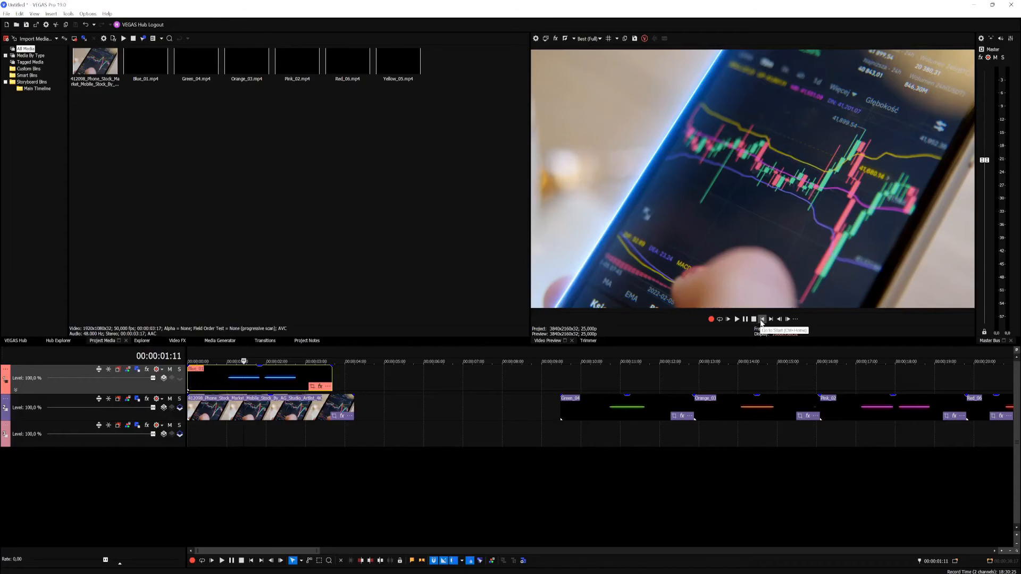
Step: Play back and step through the overlay to examine how well the blue line follows the phone's edge
{"action": "left_click", "coordinate": [753, 319]}
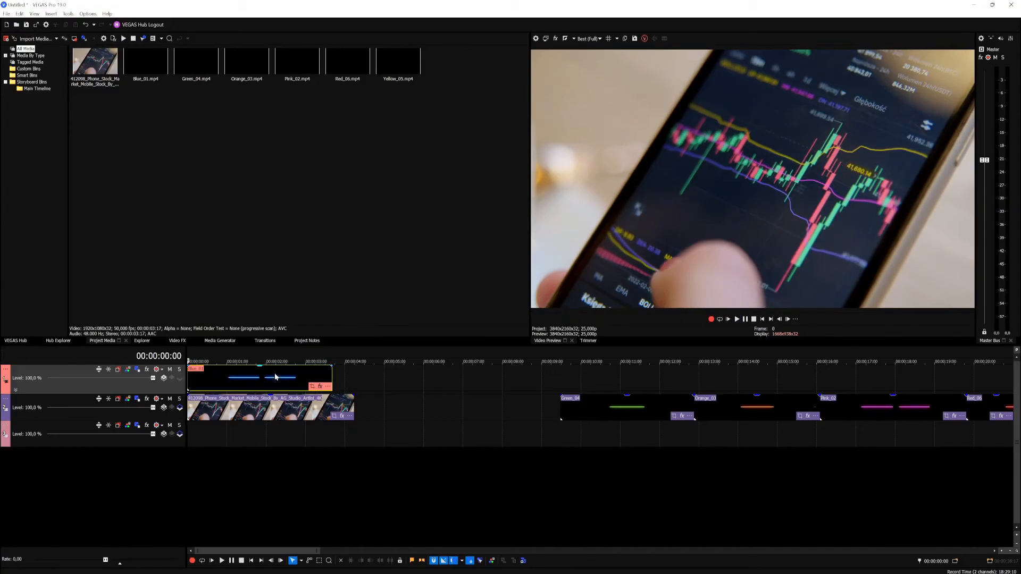
{"action": "left_click", "coordinate": [209, 375]}
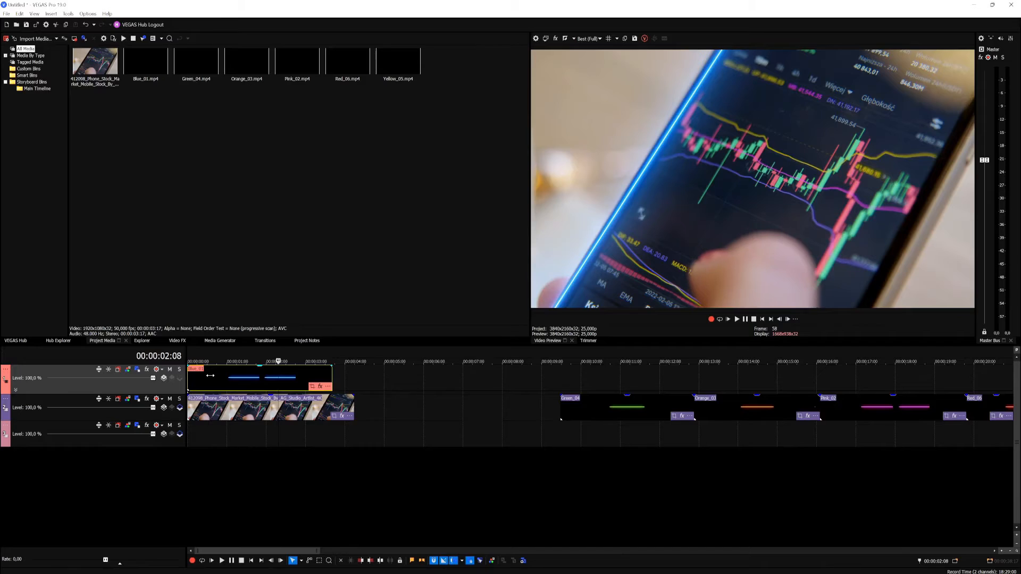
{"action": "key", "text": "Left"}
{"action": "key", "text": "Left"}
{"action": "key", "text": "Left"}
{"action": "key", "text": "Left"}
{"action": "key", "text": "Left"}
{"action": "key", "text": "Left"}
{"action": "key", "text": "Left"}
{"action": "key", "text": "Left"}
{"action": "key", "text": "Left"}
{"action": "key", "text": "Left"}
{"action": "key", "text": "Left"}
{"action": "key", "text": "Left"}
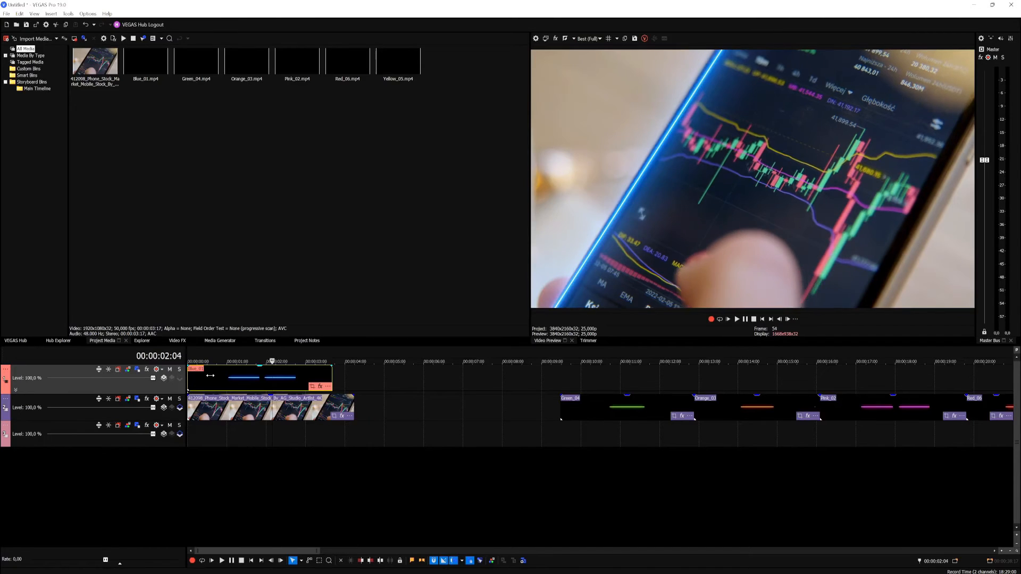
{"action": "key", "text": "Left"}
{"action": "key", "text": "Left"}
{"action": "key", "text": "Left"}
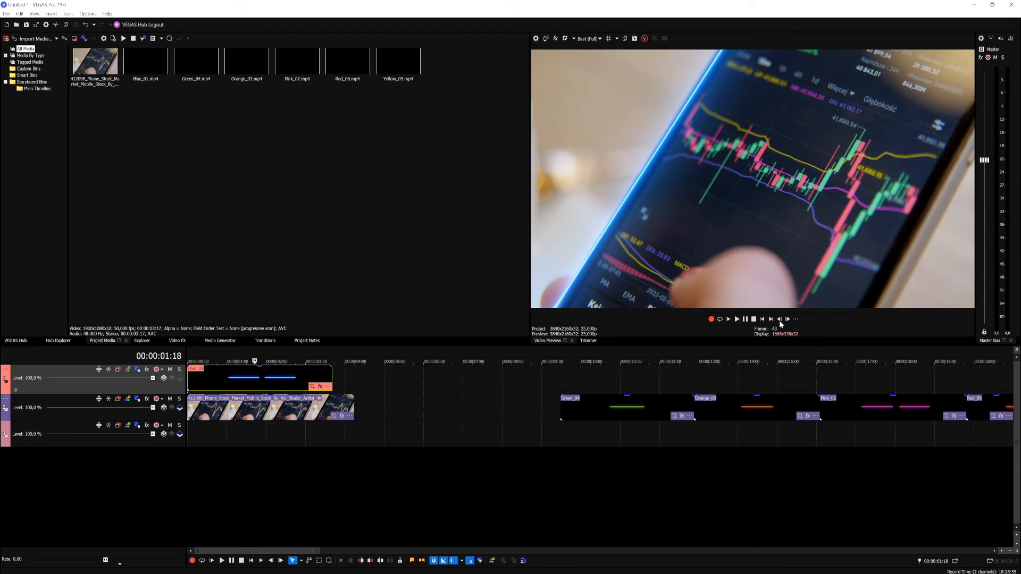
{"action": "left_click", "coordinate": [761, 320]}
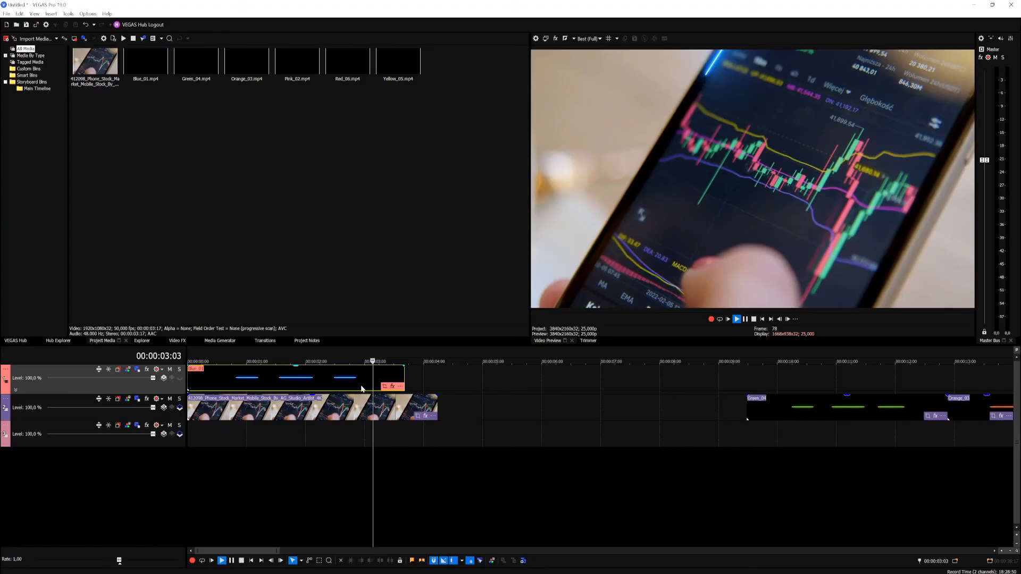
{"action": "key", "text": "space"}
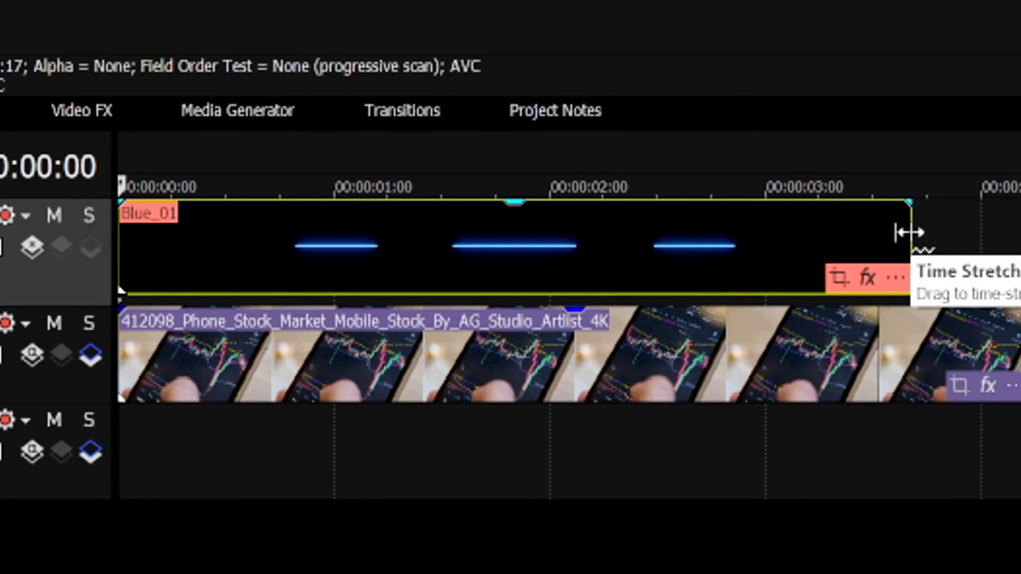
Step: Time-stretch the end of the Blue_01 clip to shorten it to about 23 frames so the light moves faster
{"action": "left_click_drag", "start_coordinate": [910, 232], "coordinate": [449, 221]}
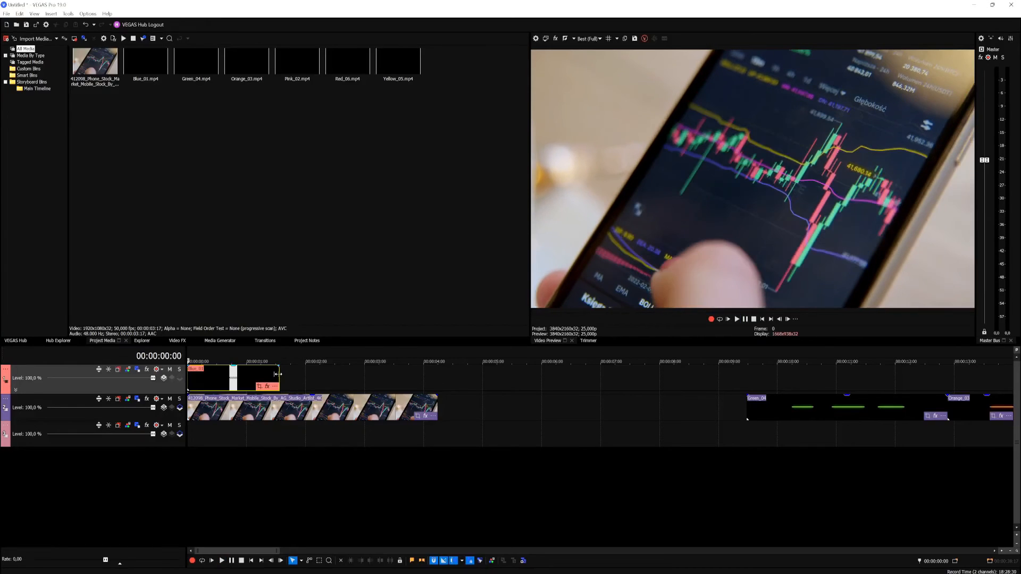
{"action": "left_click_drag", "start_coordinate": [277, 375], "coordinate": [255, 375]}
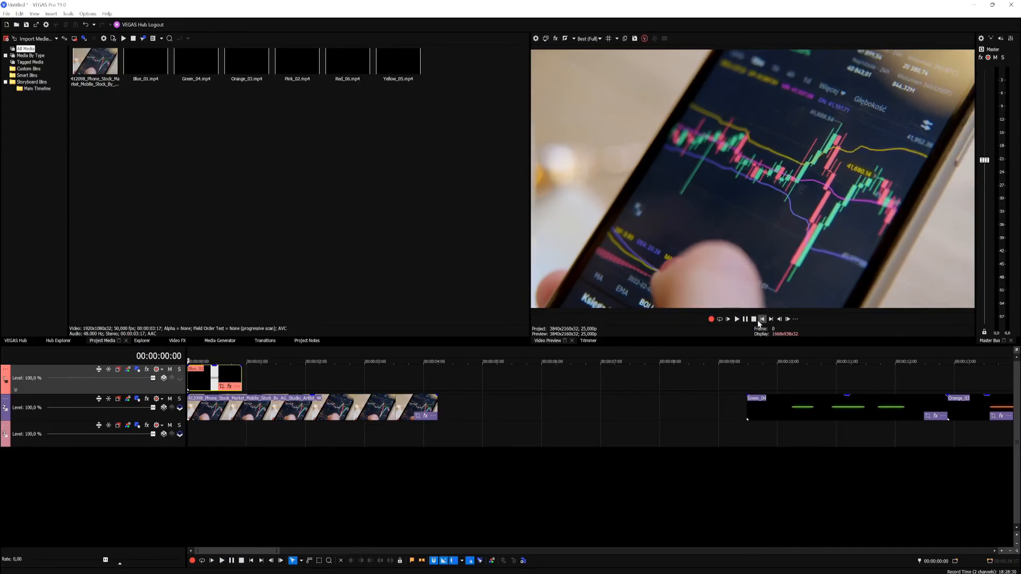
{"action": "scroll", "coordinate": [227, 373], "scroll_direction": "up", "scroll_amount": 3}
{"action": "left_click", "coordinate": [191, 373]}
{"action": "left_click", "coordinate": [190, 375]}
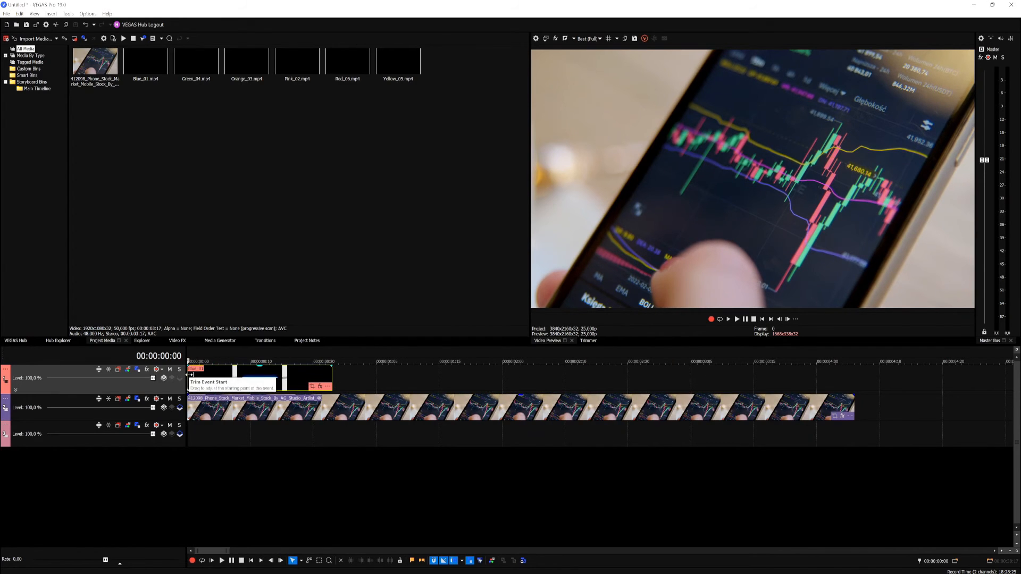
Step: Step through the opening frames of the shortened Blue_01 clip to find where the blue line first appears
{"action": "key", "text": "Right"}
{"action": "key", "text": "Right"}
{"action": "key", "text": "Right"}
{"action": "key", "text": "Right"}
{"action": "key", "text": "Right"}
{"action": "key", "text": "Right"}
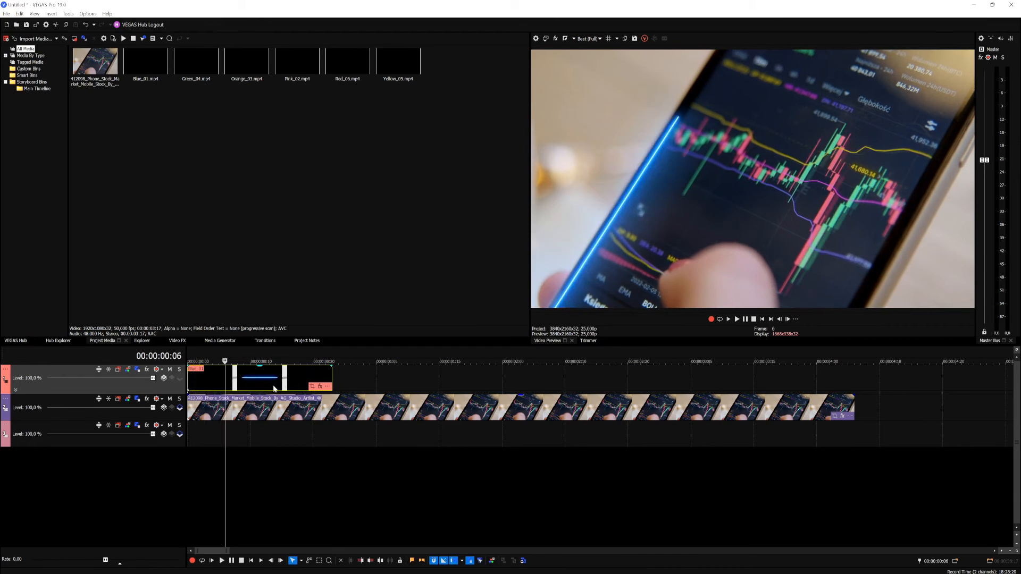
{"action": "key", "text": "Left"}
{"action": "key", "text": "Left"}
{"action": "key", "text": "Left"}
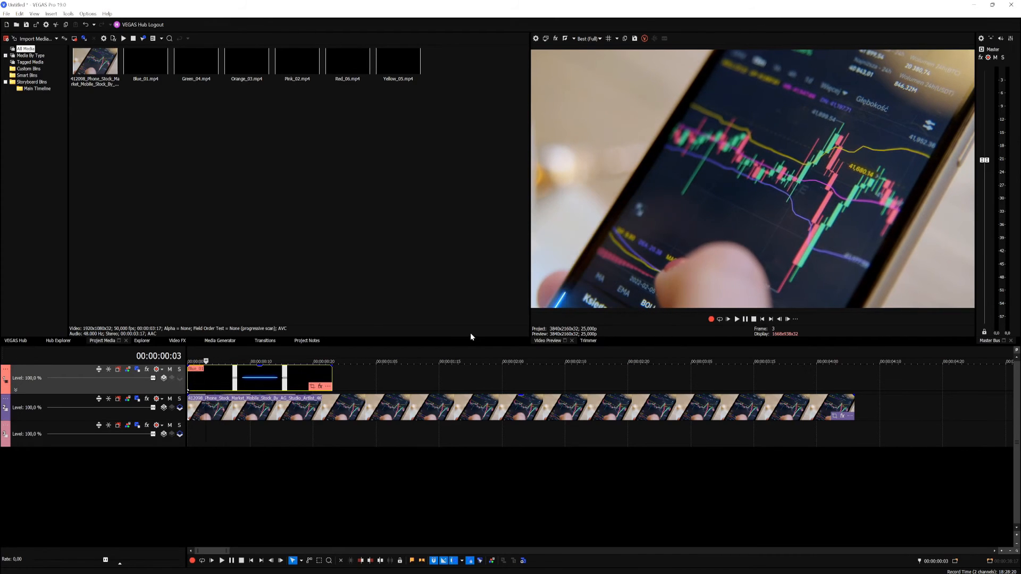
{"action": "key", "text": "Left"}
Step: In Track Motion for track 1, enable cursor sync and keyframe the position at frame 3 to about X -1017.64, Y 24.94
{"action": "left_click", "coordinate": [138, 370]}
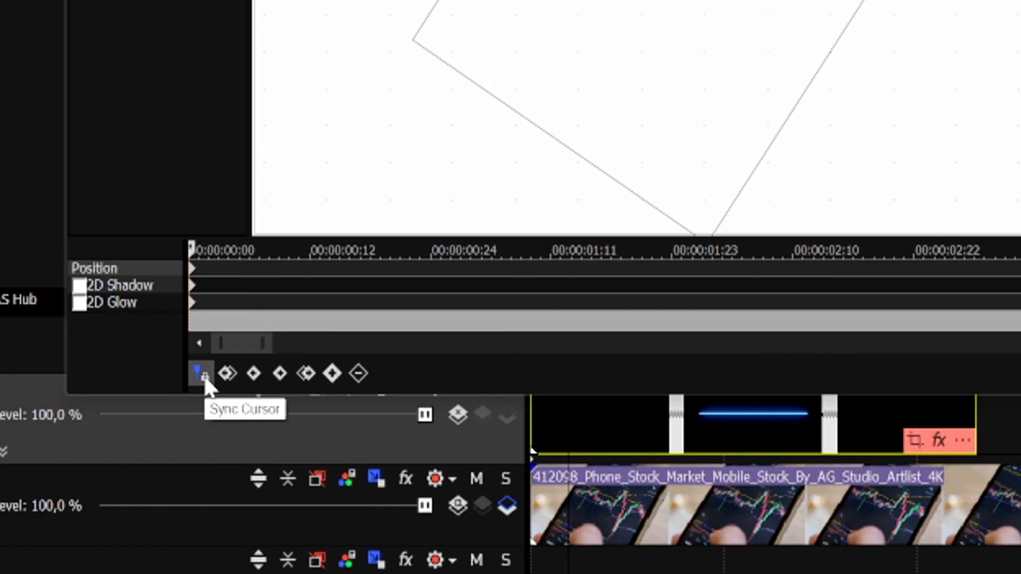
{"action": "left_click", "coordinate": [81, 366]}
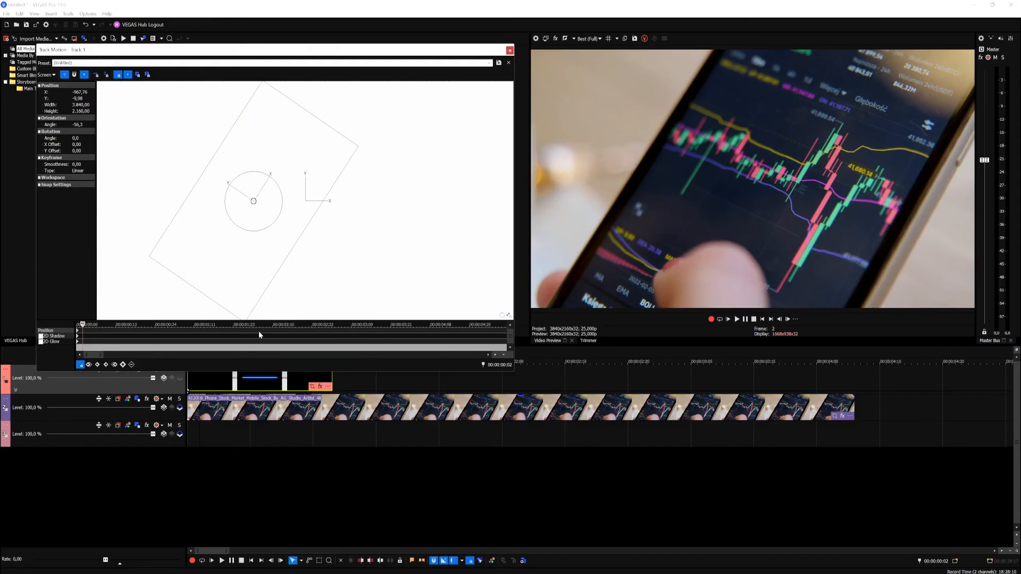
{"action": "scroll", "coordinate": [220, 352], "scroll_direction": "up", "scroll_amount": 4}
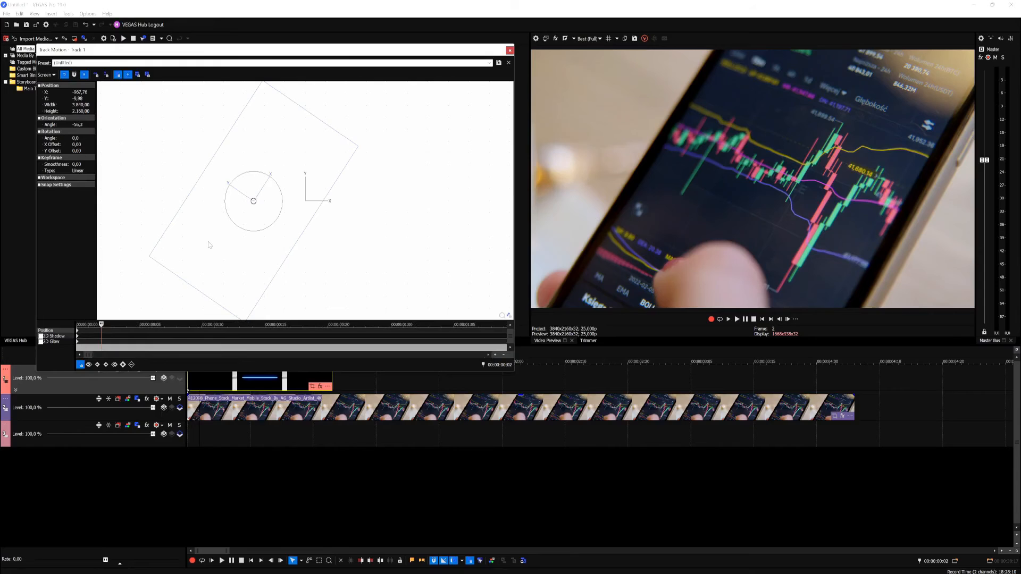
{"action": "key", "text": "Right"}
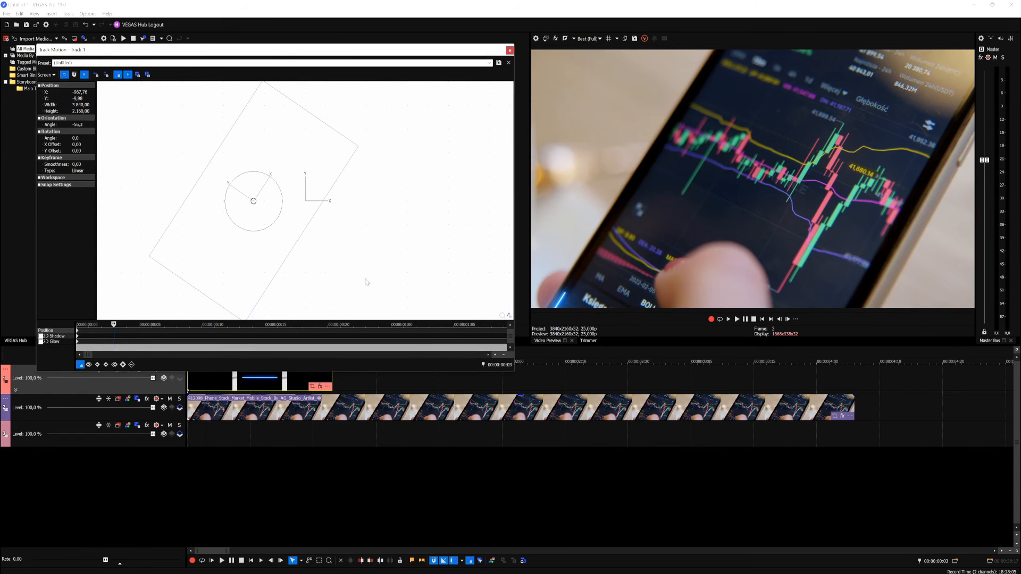
{"action": "left_click_drag", "start_coordinate": [267, 259], "coordinate": [265, 257]}
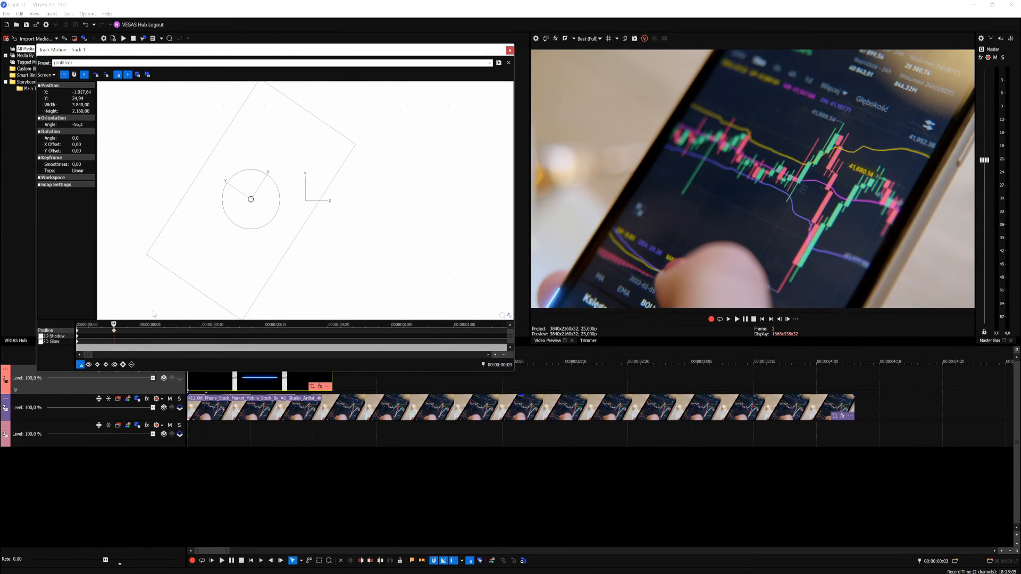
Step: Check the line's alignment frame by frame and keyframe track 1's position at frame 9 to about X -992.70, Y 29.93
{"action": "key", "text": "Right"}
{"action": "key", "text": "Right"}
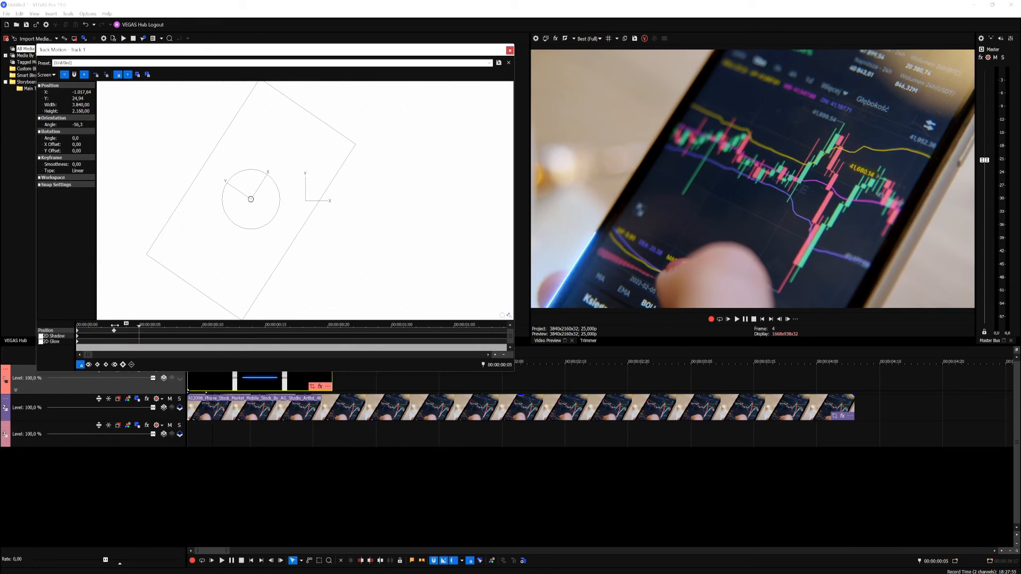
{"action": "key", "text": "Right"}
{"action": "key", "text": "Right"}
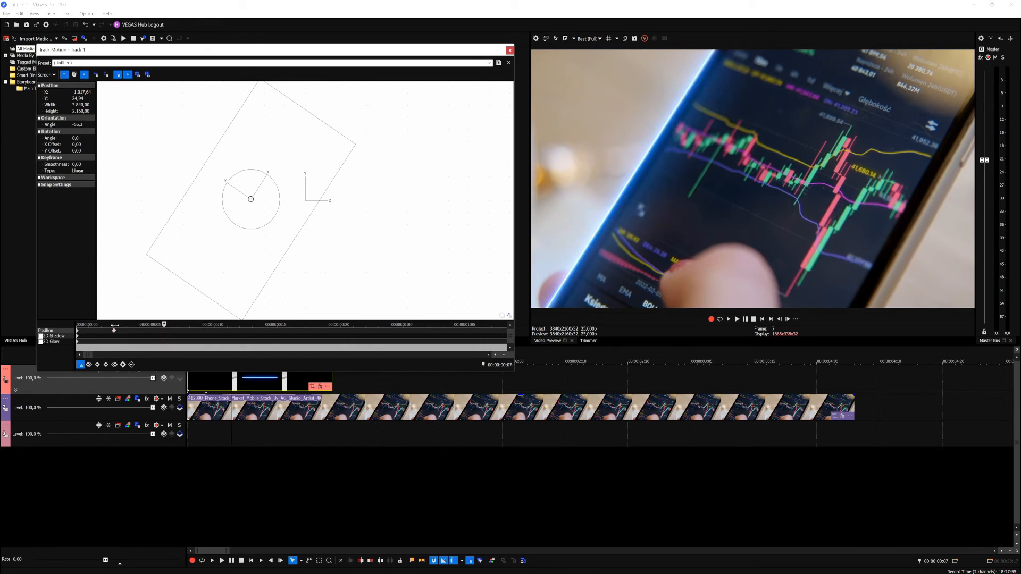
{"action": "key", "text": "Right"}
{"action": "key", "text": "Right"}
{"action": "key", "text": "Right"}
{"action": "key", "text": "Right"}
{"action": "key", "text": "Right"}
{"action": "key", "text": "Right"}
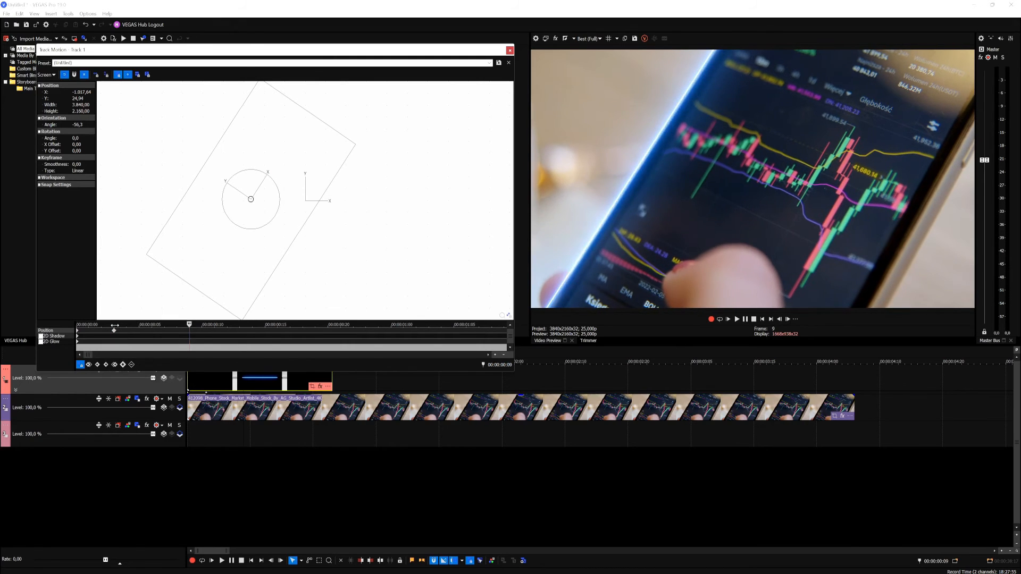
{"action": "key", "text": "Left"}
{"action": "key", "text": "Left"}
{"action": "key", "text": "Left"}
{"action": "key", "text": "Left"}
{"action": "key", "text": "Left"}
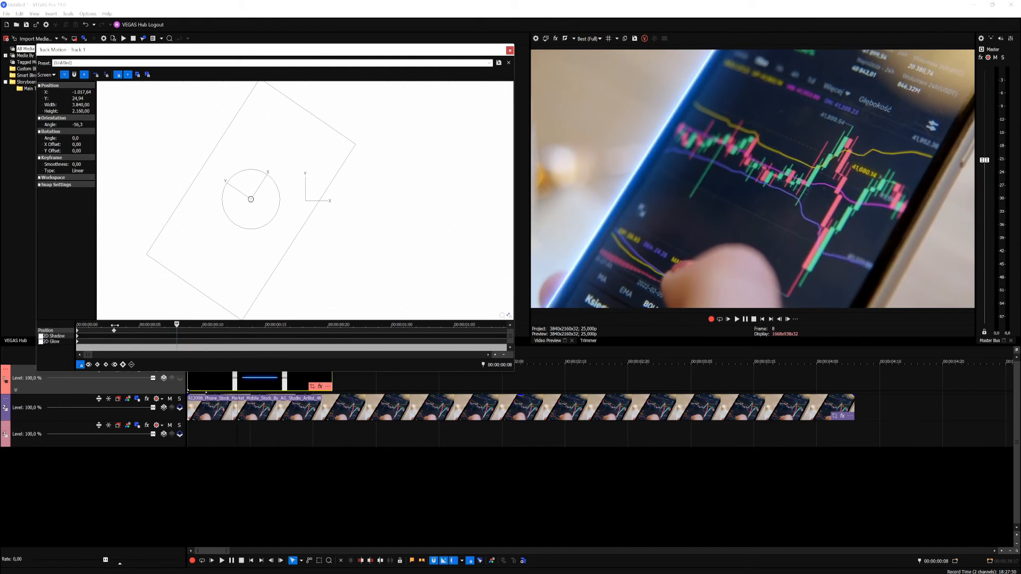
{"action": "key", "text": "Right"}
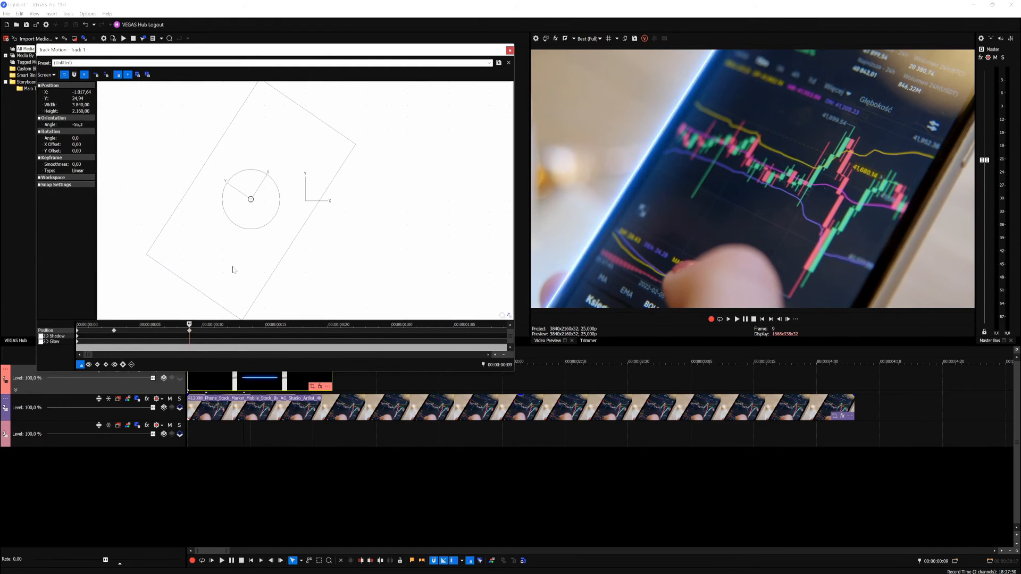
{"action": "left_click_drag", "start_coordinate": [233, 270], "coordinate": [235, 271]}
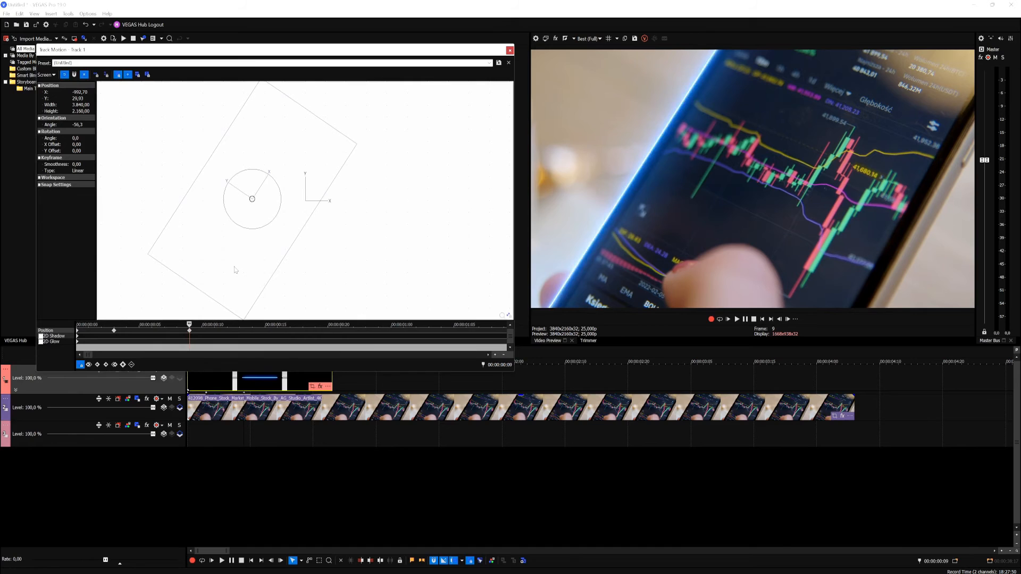
Step: Add a position keyframe at frame 10 and nudge track 1 to about X -987.71, Y 29.93
{"action": "key", "text": "Right"}
{"action": "left_click", "coordinate": [263, 266]}
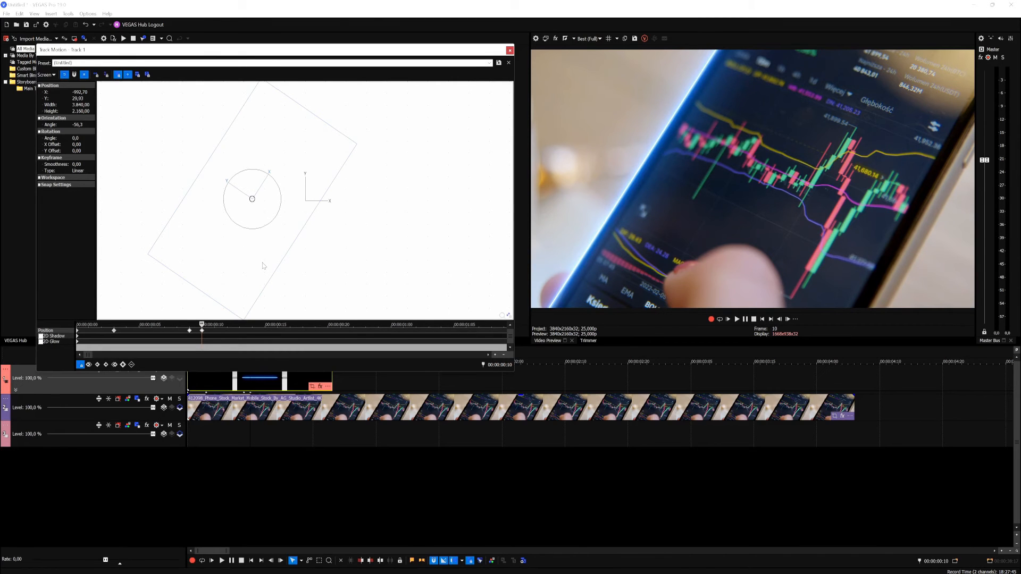
{"action": "key", "text": "Right"}
{"action": "left_click", "coordinate": [202, 330]}
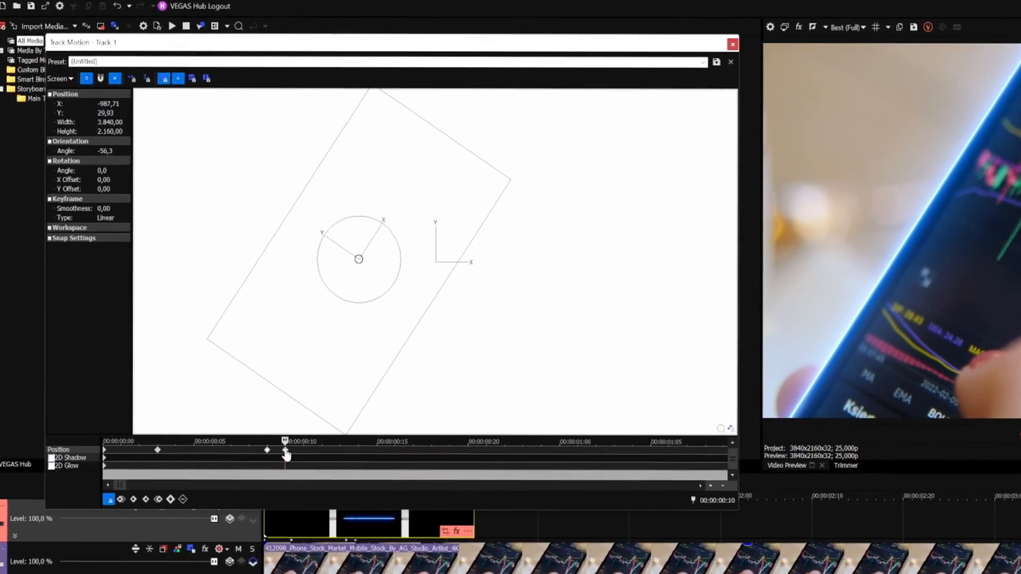
Step: Keyframe track 1's position on each frame from 11 to 14, ending at about X -917.88, Y 74.83, and check the frames up to 20
{"action": "key", "text": "Right"}
{"action": "left_click_drag", "start_coordinate": [345, 403], "coordinate": [408, 339]}
{"action": "left_click", "coordinate": [328, 480]}
{"action": "key", "text": "Right"}
{"action": "left_click", "coordinate": [347, 480]}
{"action": "key", "text": "Right"}
{"action": "left_click", "coordinate": [365, 476]}
{"action": "key", "text": "Right"}
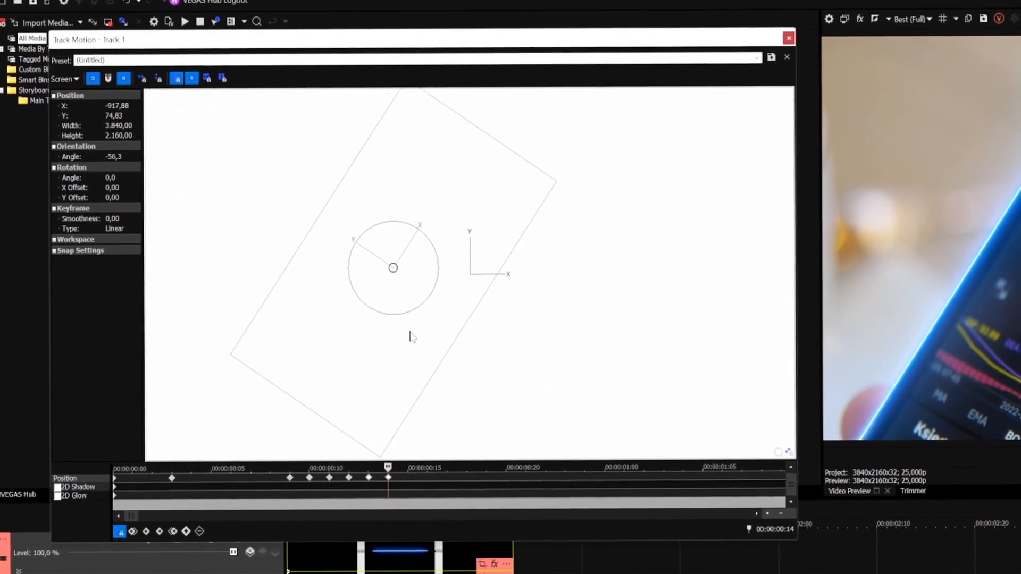
{"action": "left_click", "coordinate": [384, 480]}
{"action": "key", "text": "Right"}
{"action": "key", "text": "Right"}
{"action": "key", "text": "Right"}
{"action": "key", "text": "Right"}
{"action": "key", "text": "Right"}
{"action": "key", "text": "Right"}
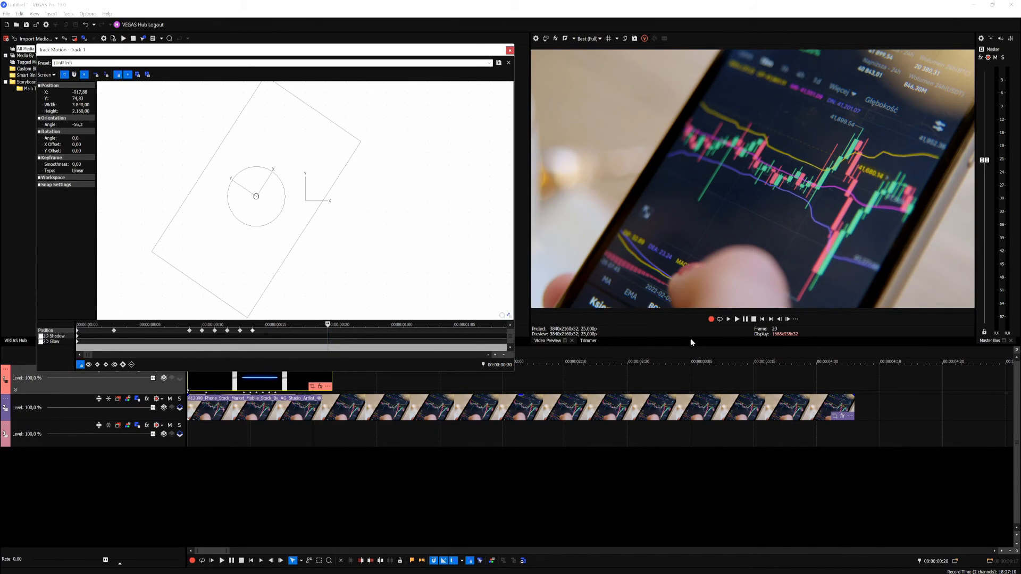
Step: Close the track motion settings and play the composite repeatedly from the start to check the blue line along the phone's edge
{"action": "left_click", "coordinate": [509, 49]}
{"action": "key", "text": "ctrl+Home"}
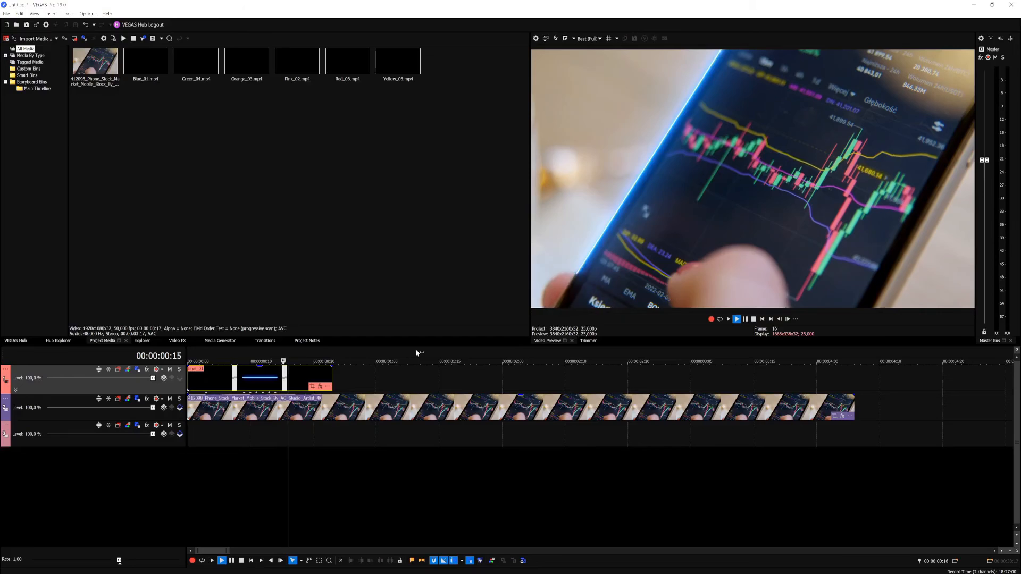
{"action": "key", "text": "space"}
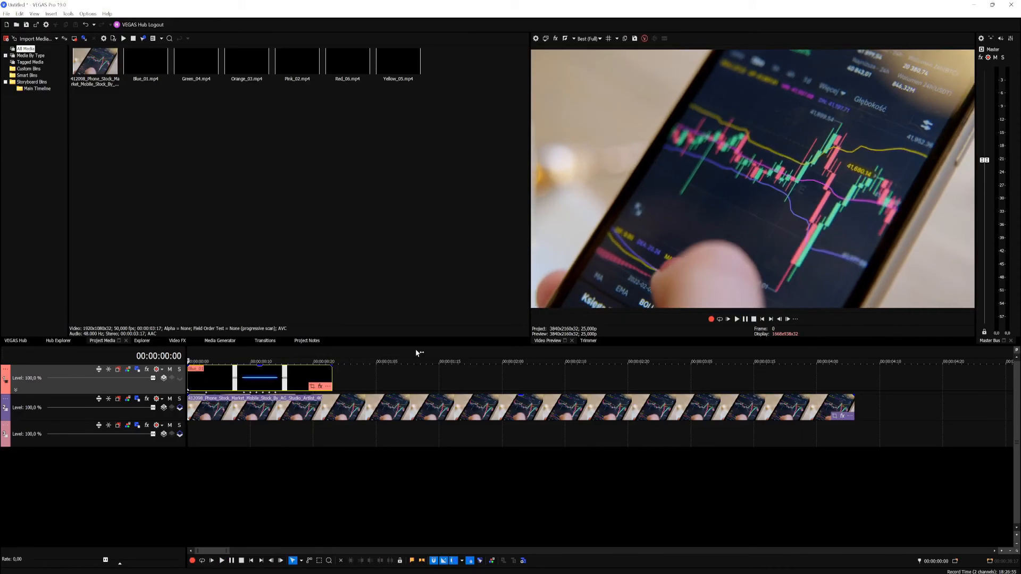
{"action": "key", "text": "space"}
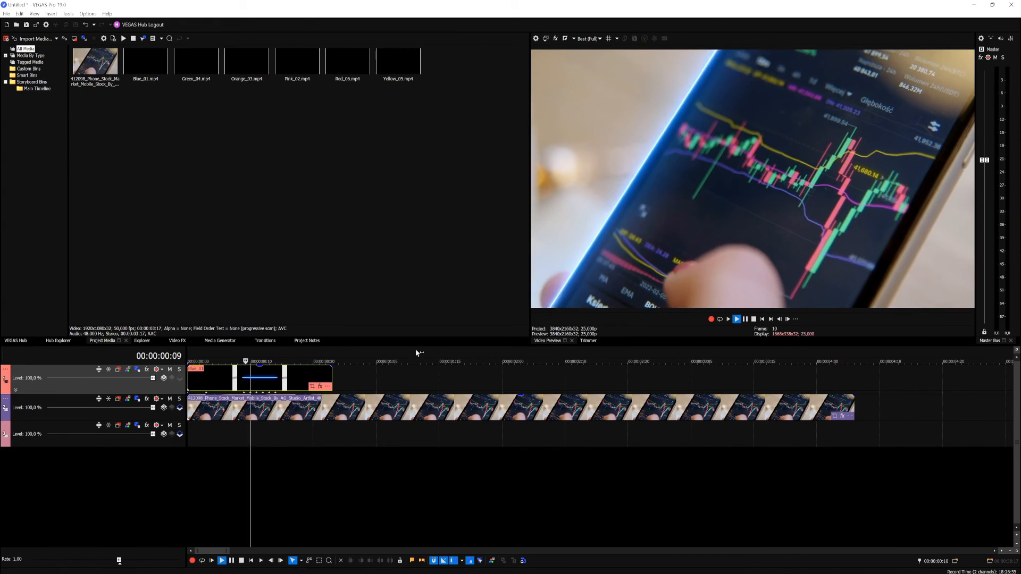
{"action": "key", "text": "space"}
{"action": "key", "text": "space"}
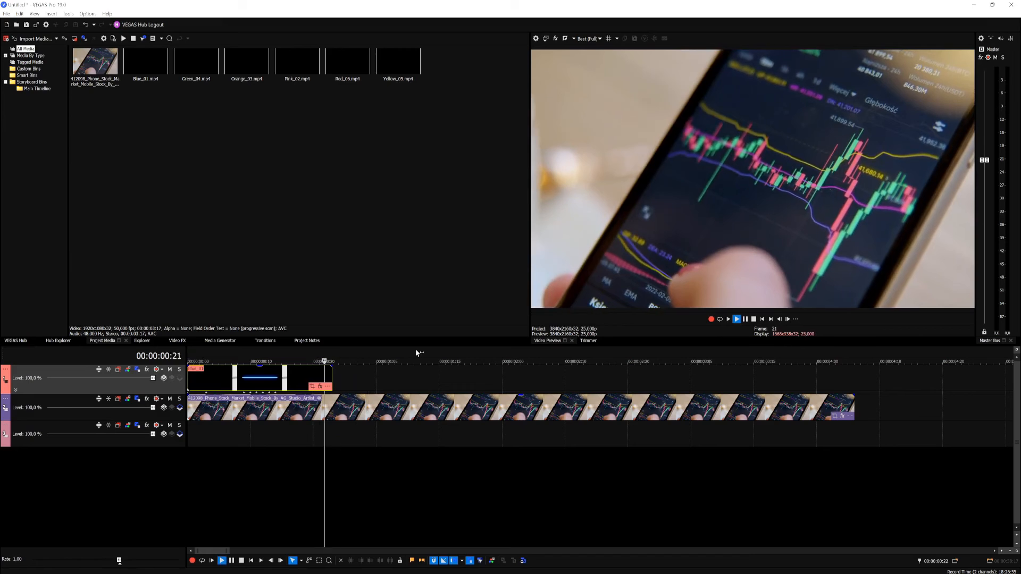
{"action": "key", "text": "space"}
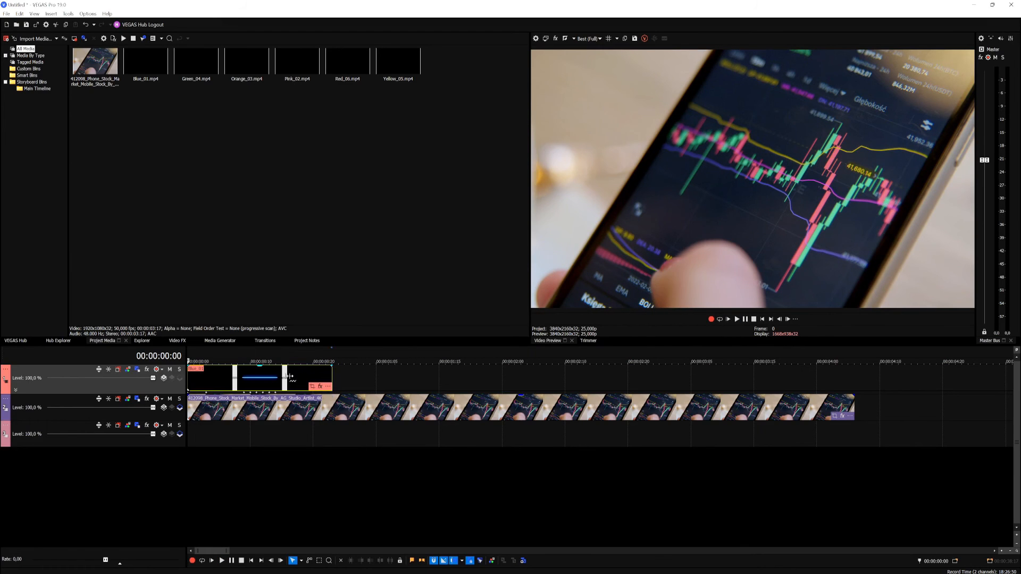
{"action": "key", "text": "space"}
{"action": "key", "text": "space"}
{"action": "key", "text": "space"}
Step: At frame 14, apply the default Color Corrector (Secondary) effect to the Blue_01 clip and rotate its hue until the line turns green
{"action": "left_click", "coordinate": [275, 378]}
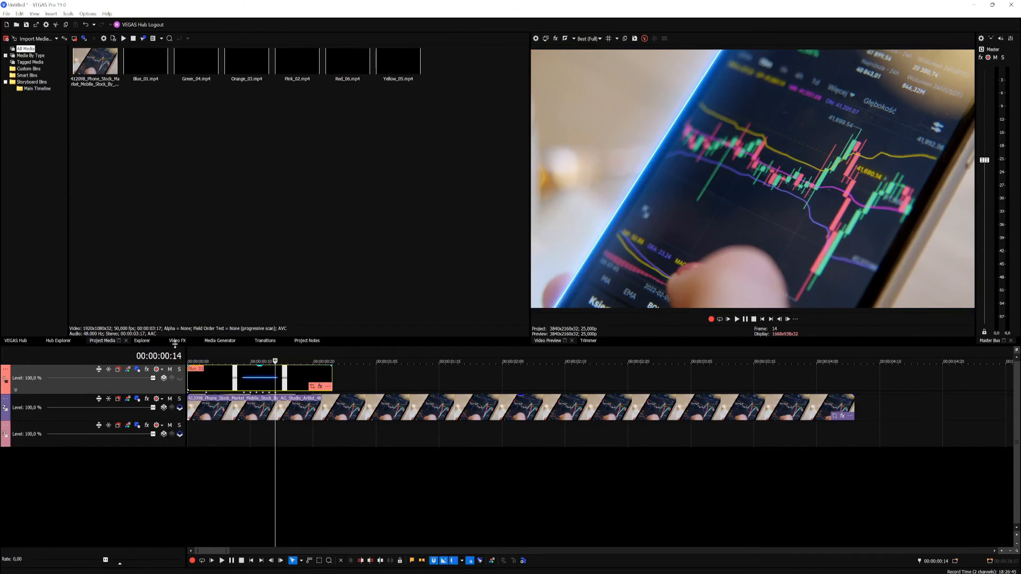
{"action": "left_click", "coordinate": [178, 342]}
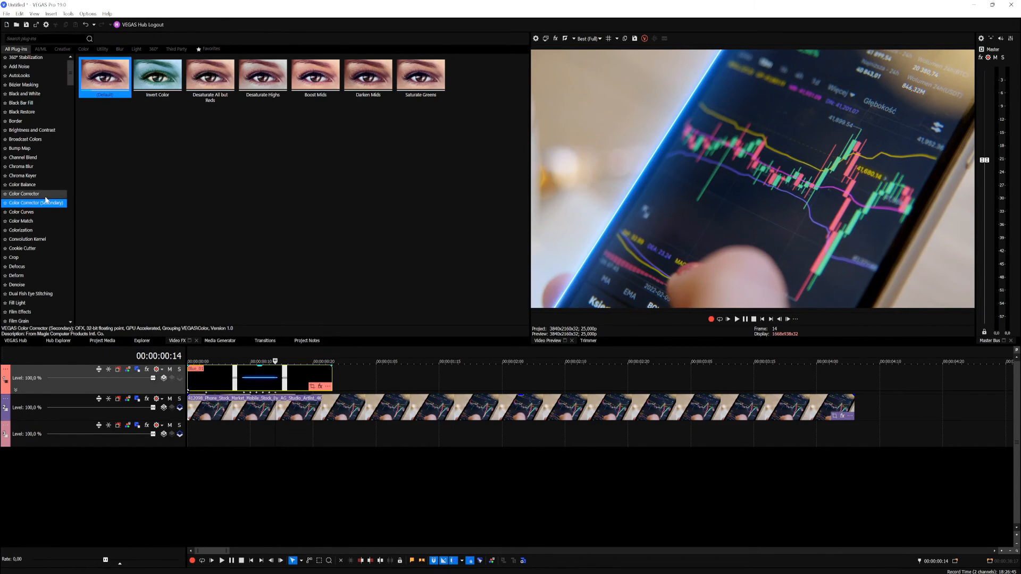
{"action": "left_click_drag", "start_coordinate": [90, 87], "coordinate": [265, 377]}
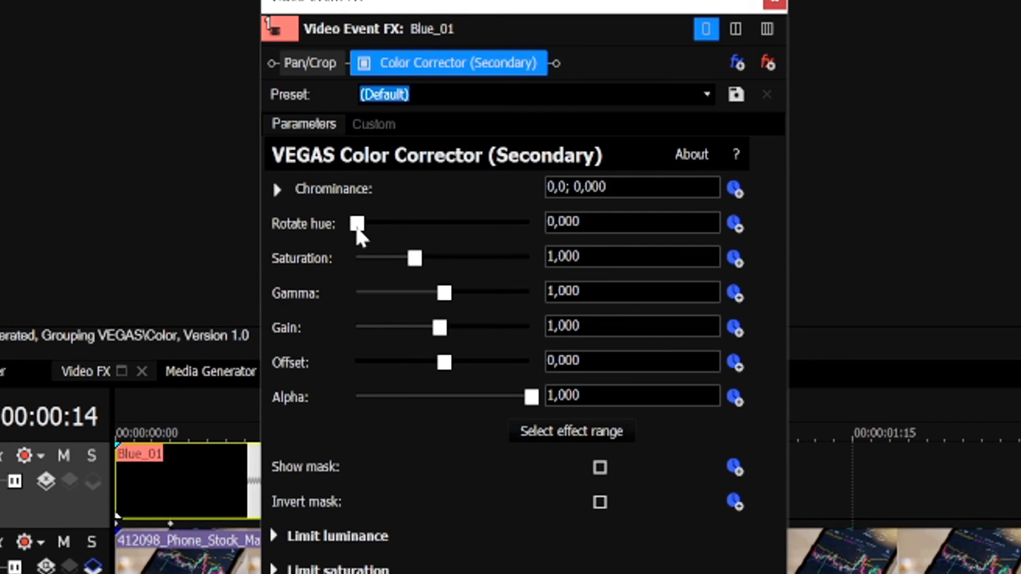
{"action": "left_click_drag", "start_coordinate": [357, 230], "coordinate": [401, 229]}
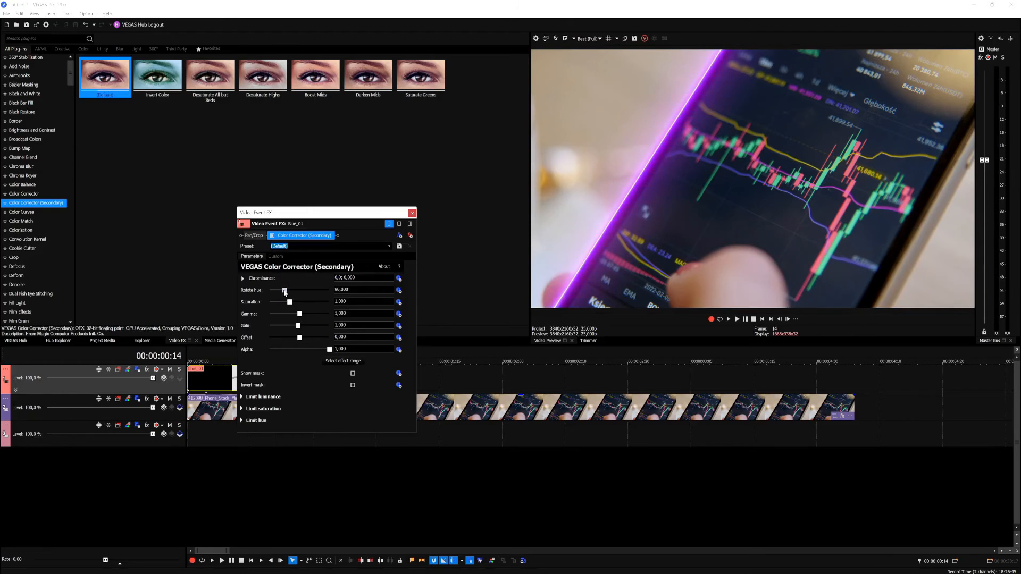
{"action": "left_click_drag", "start_coordinate": [285, 292], "coordinate": [289, 291]}
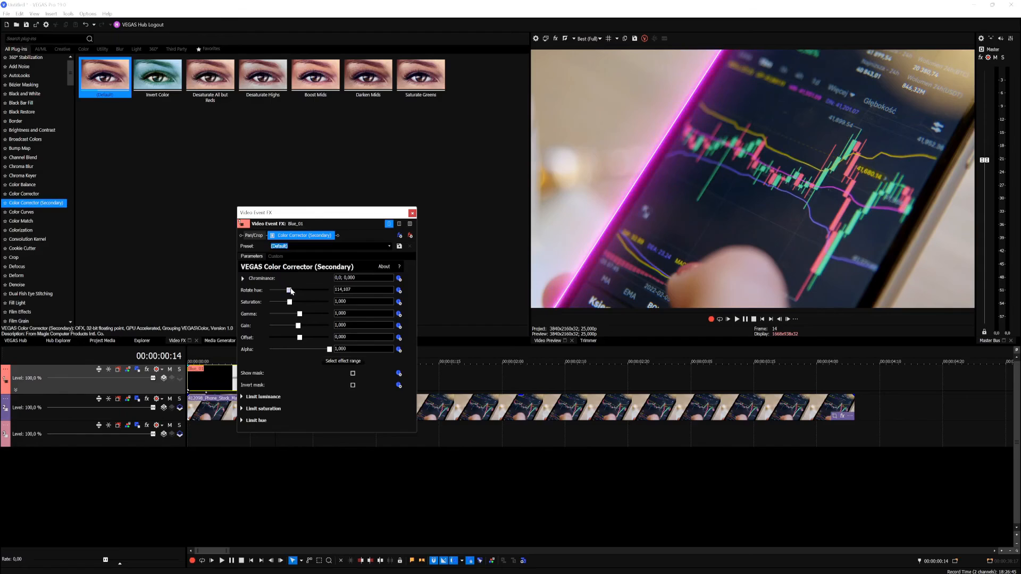
{"action": "left_click_drag", "start_coordinate": [289, 292], "coordinate": [323, 283]}
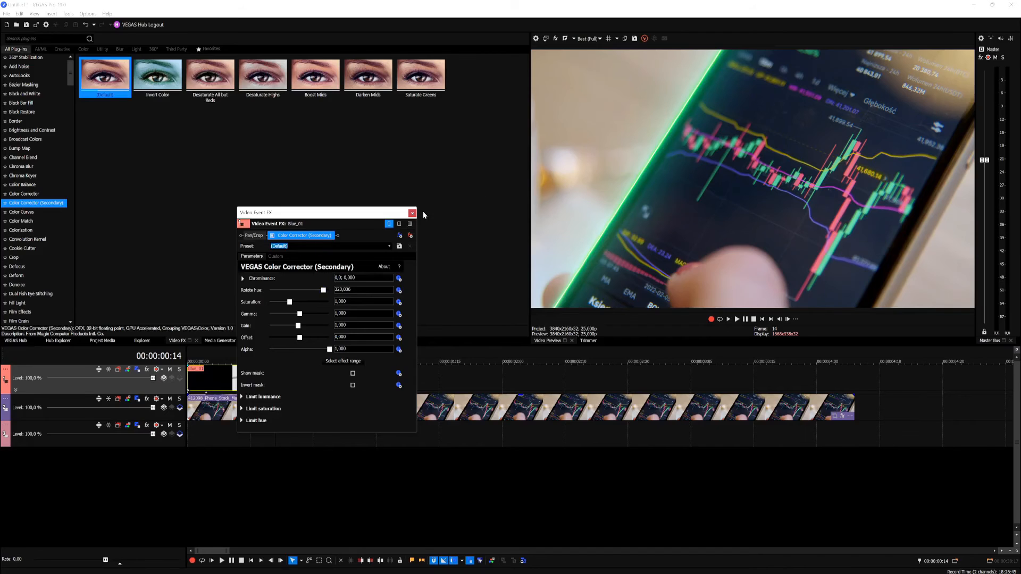
{"action": "left_click", "coordinate": [411, 212]}
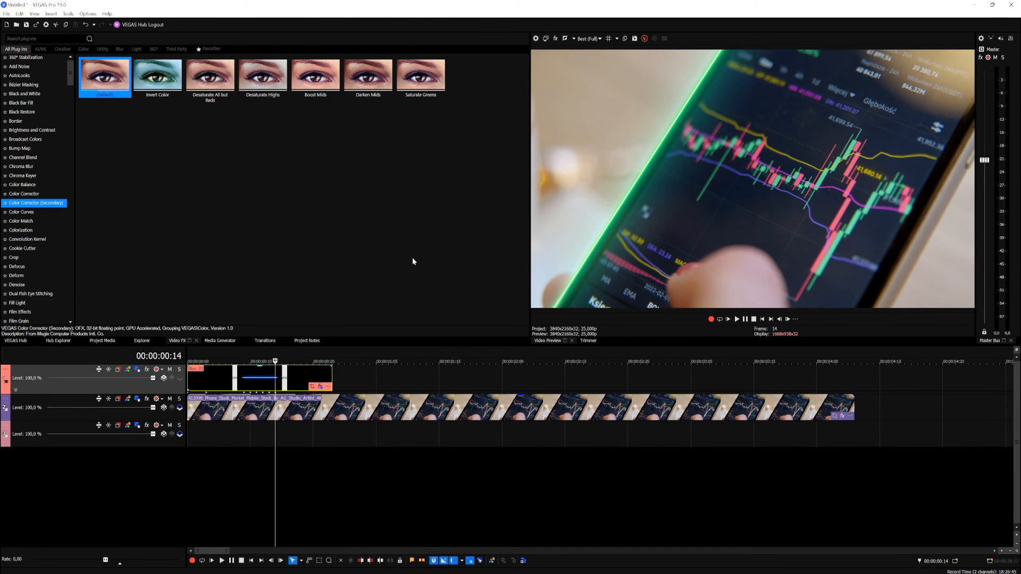
Step: Duplicate the light-line track and select the top copy of the Blue_01 clip at frame 8
{"action": "right_click", "coordinate": [157, 390]}
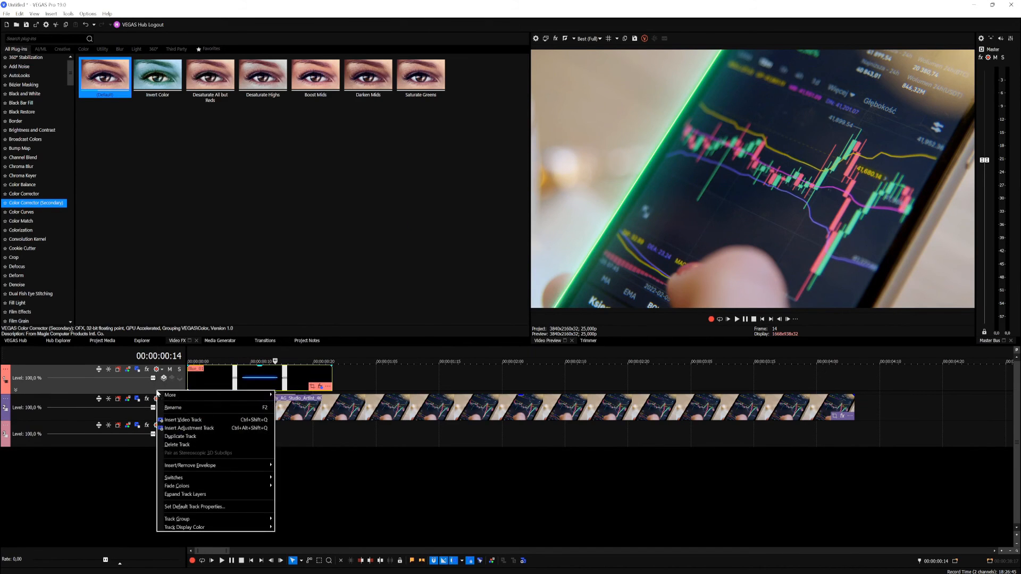
{"action": "left_click", "coordinate": [180, 436]}
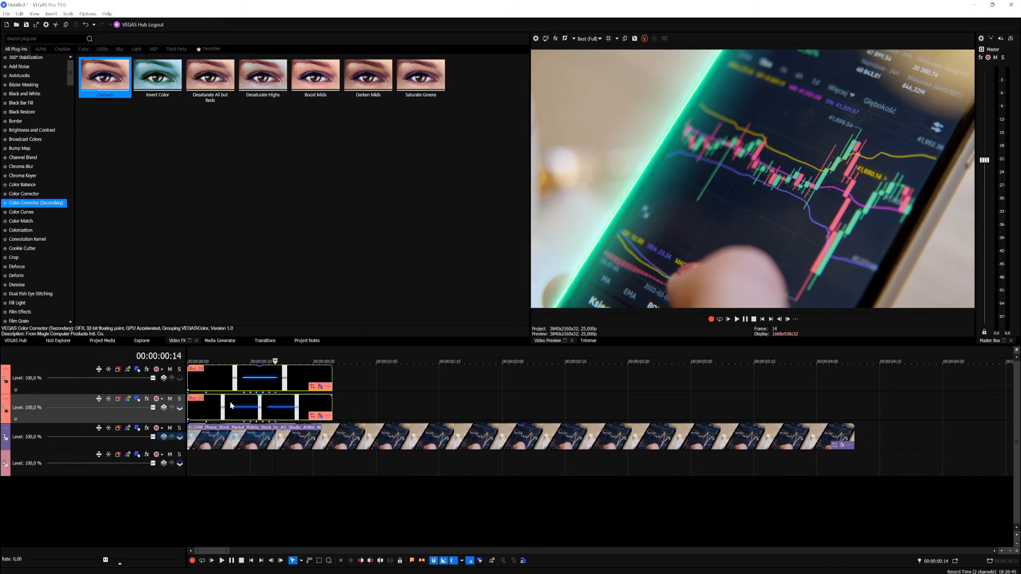
{"action": "left_click", "coordinate": [238, 378]}
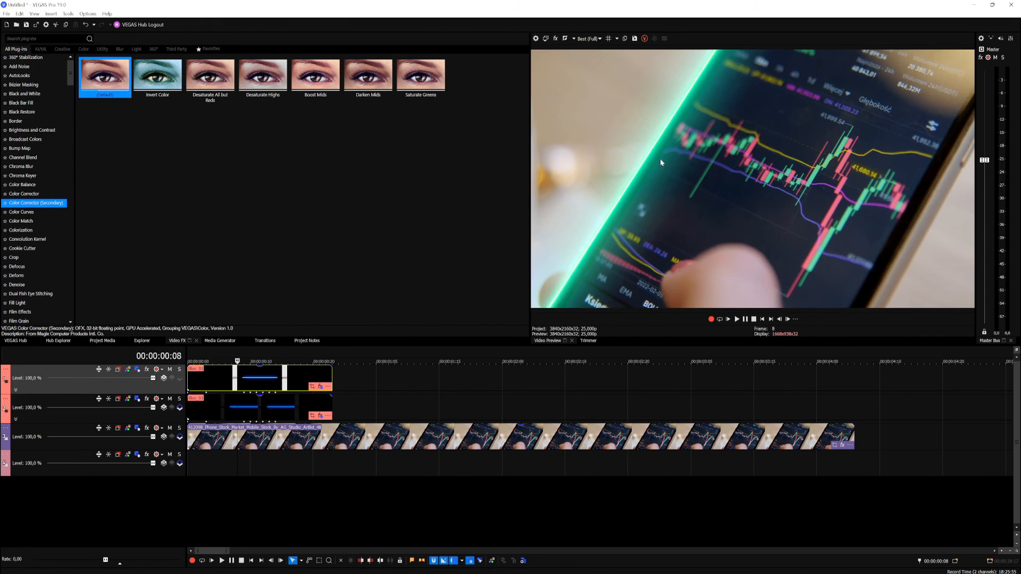
Step: In Track Motion for track 1, move the frame 3 position keyframe to the phone's opposite edge, at about X 1790.85, Y -104.76
{"action": "left_click", "coordinate": [140, 370]}
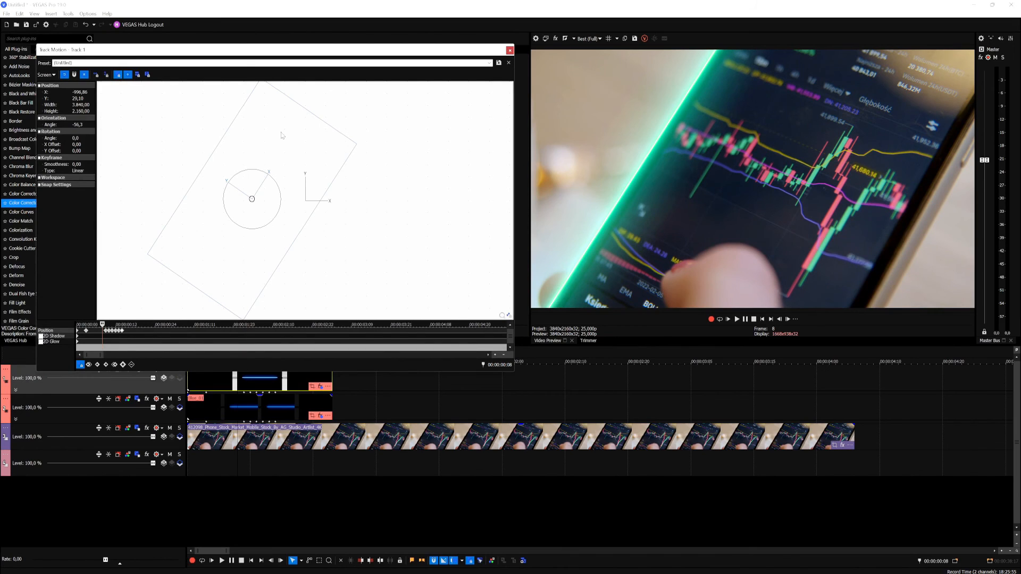
{"action": "left_click", "coordinate": [89, 325]}
{"action": "left_click", "coordinate": [86, 334]}
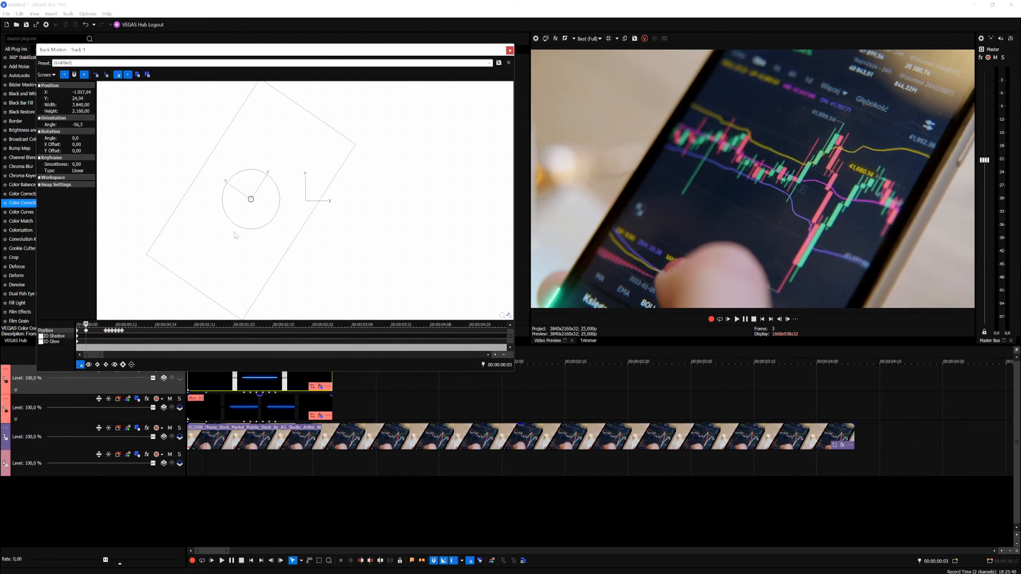
{"action": "left_click_drag", "start_coordinate": [239, 233], "coordinate": [387, 240]}
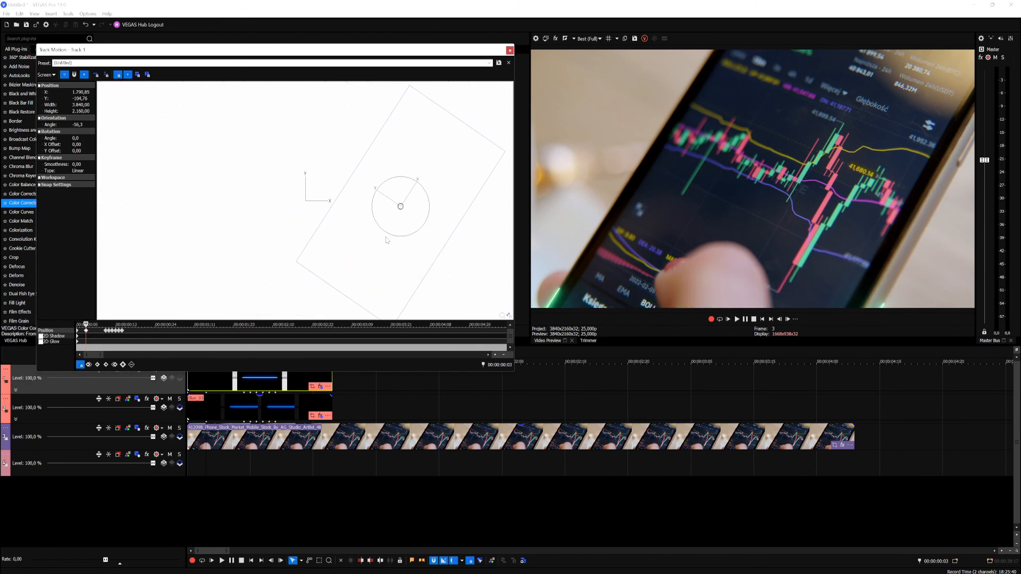
Step: Delete track 1's position keyframes from frame 9 onward and step forward from the keyframe at frame 3
{"action": "scroll", "coordinate": [100, 332], "scroll_direction": "up", "scroll_amount": 4}
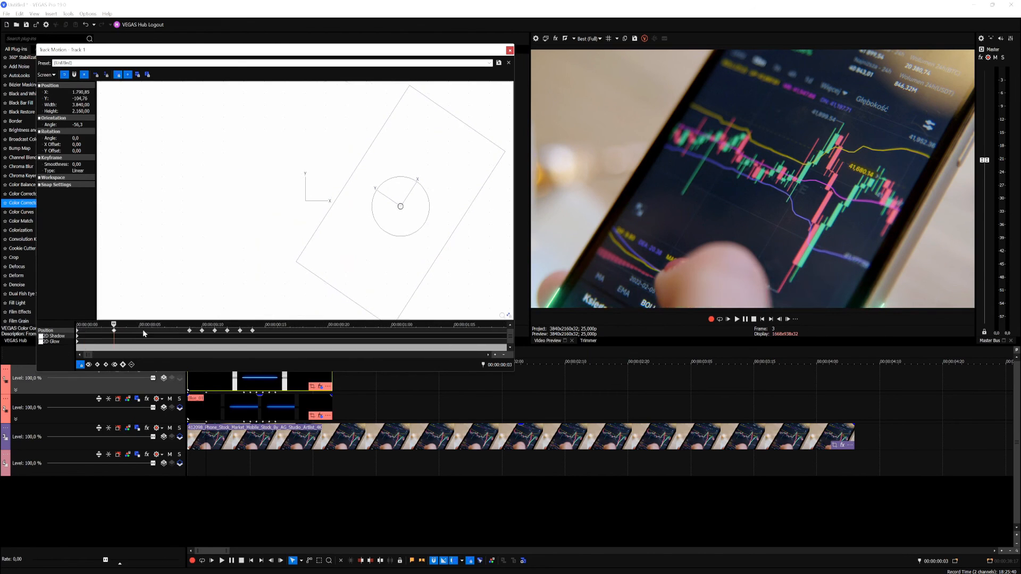
{"action": "left_click", "coordinate": [190, 332]}
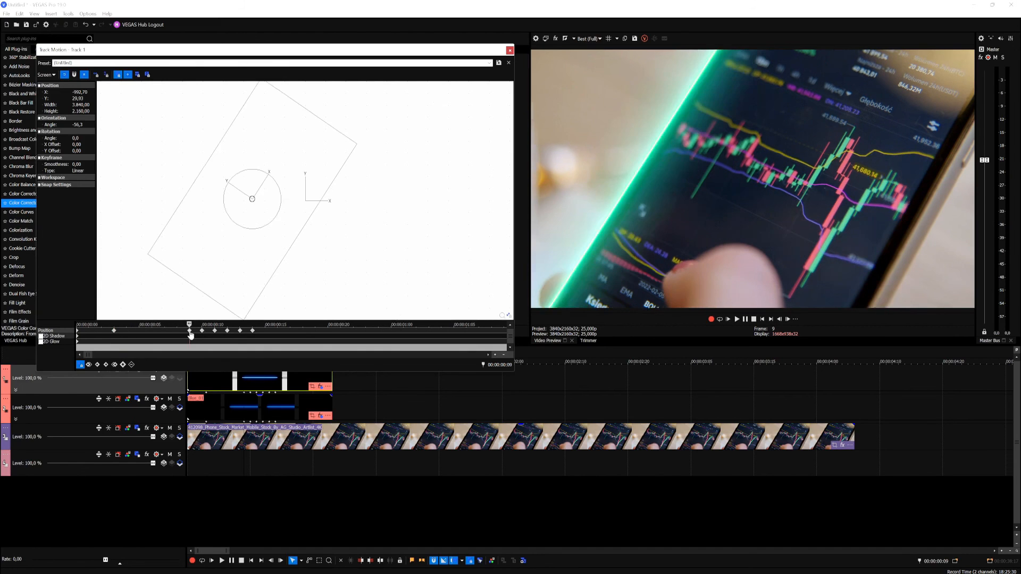
{"action": "left_click_drag", "start_coordinate": [274, 331], "coordinate": [181, 331]}
{"action": "key", "text": "Delete"}
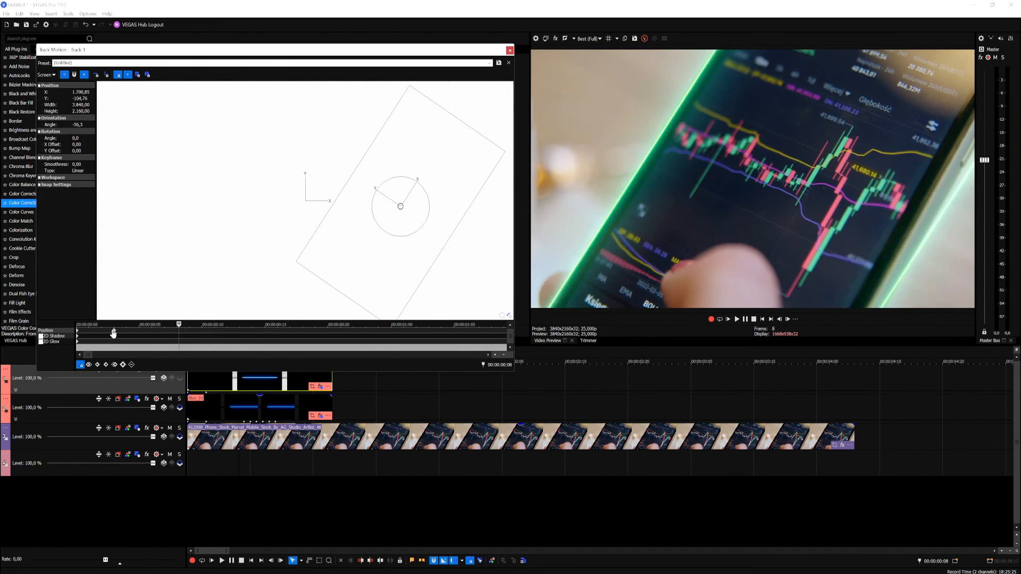
{"action": "left_click", "coordinate": [113, 333]}
{"action": "key", "text": "Right"}
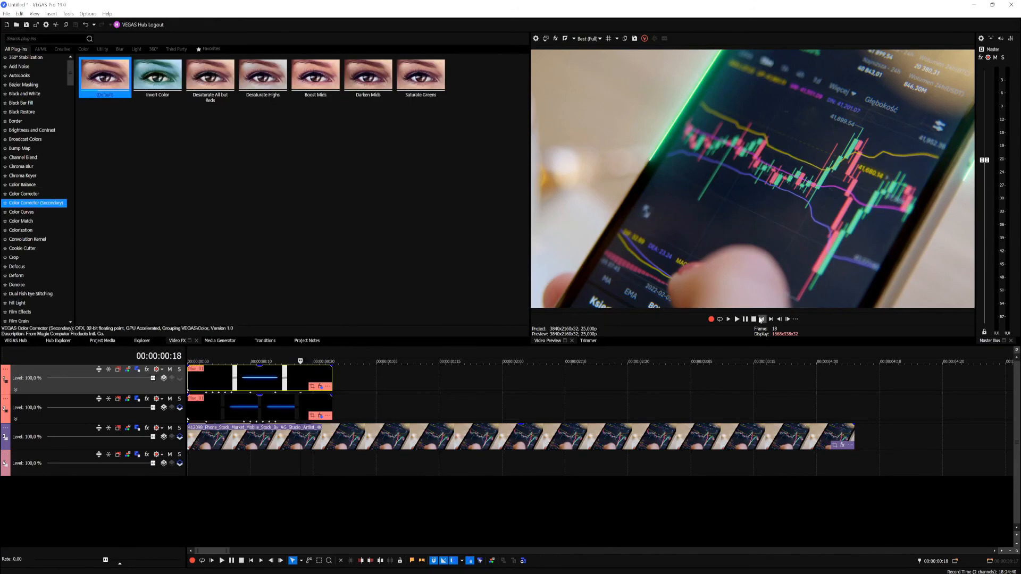
Step: Set Rotate hue to about 152.68 in the top Blue_01 clip's Color Corrector (Secondary) for a red line, and preview from the start
{"action": "left_click", "coordinate": [762, 319]}
{"action": "left_click", "coordinate": [250, 382]}
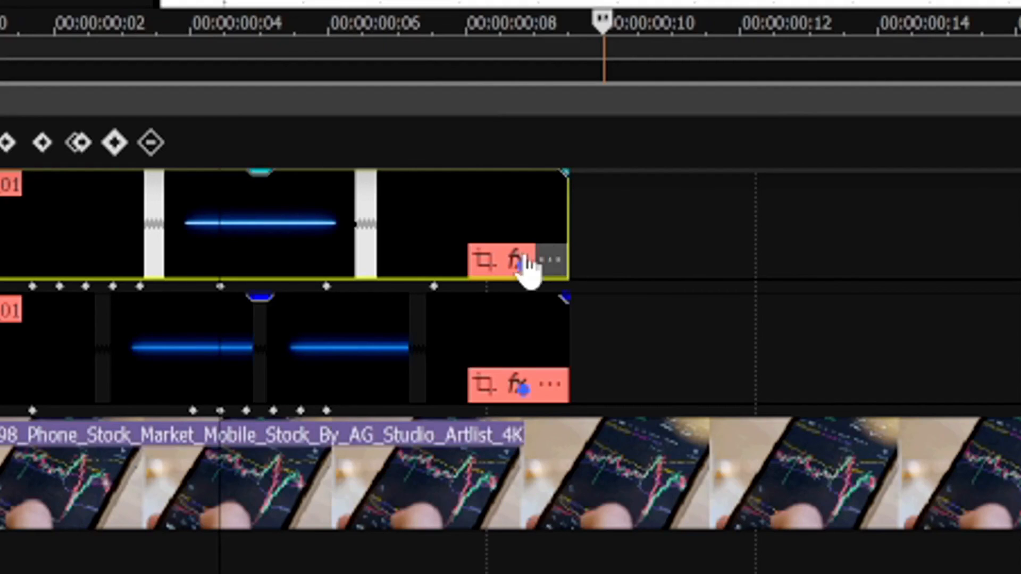
{"action": "left_click", "coordinate": [484, 260]}
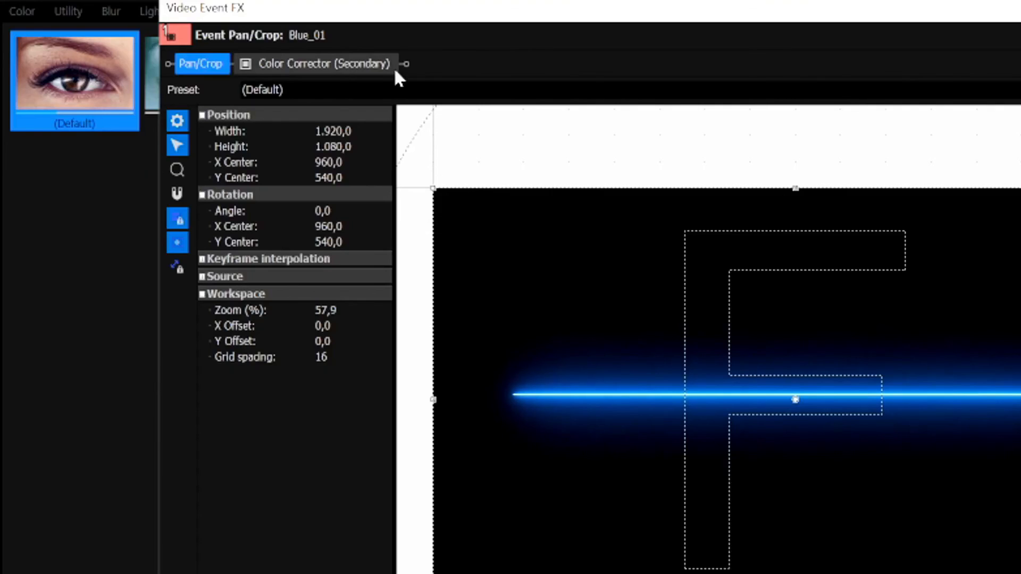
{"action": "left_click", "coordinate": [343, 63]}
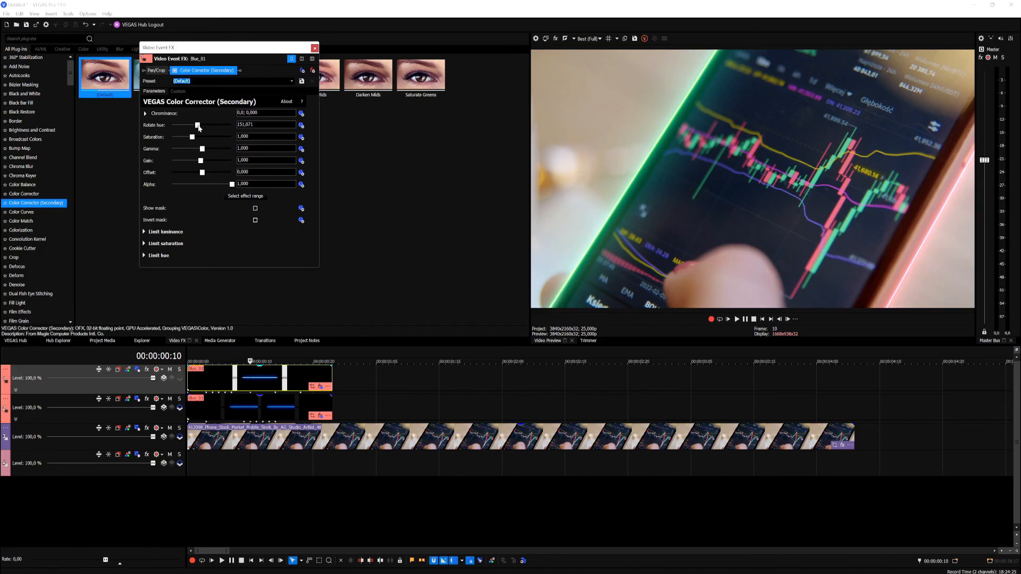
{"action": "left_click_drag", "start_coordinate": [199, 127], "coordinate": [197, 127]}
{"action": "left_click", "coordinate": [762, 319]}
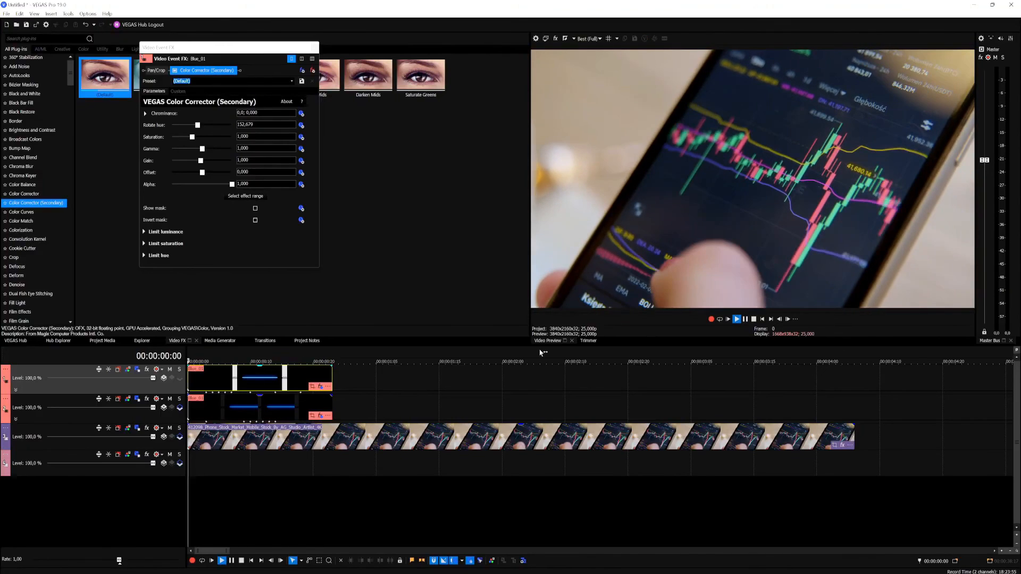
{"action": "key", "text": "space"}
Step: Shift the top Blue_01 clip along the timeline so it starts at about frame 13, and check the composite at frame 8
{"action": "left_click_drag", "start_coordinate": [279, 373], "coordinate": [292, 373]}
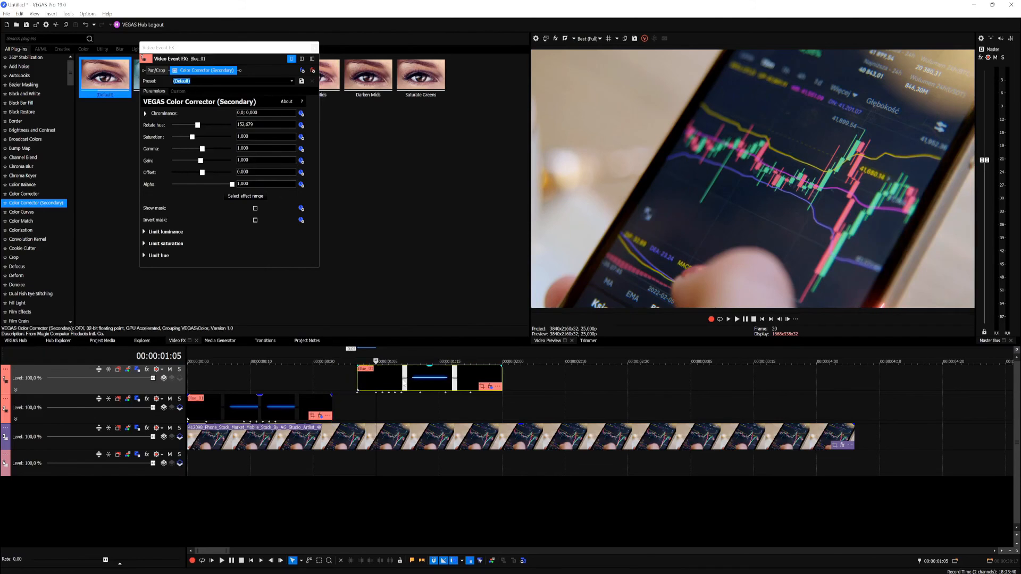
{"action": "left_click_drag", "start_coordinate": [404, 383], "coordinate": [275, 380]}
{"action": "left_click", "coordinate": [241, 382]}
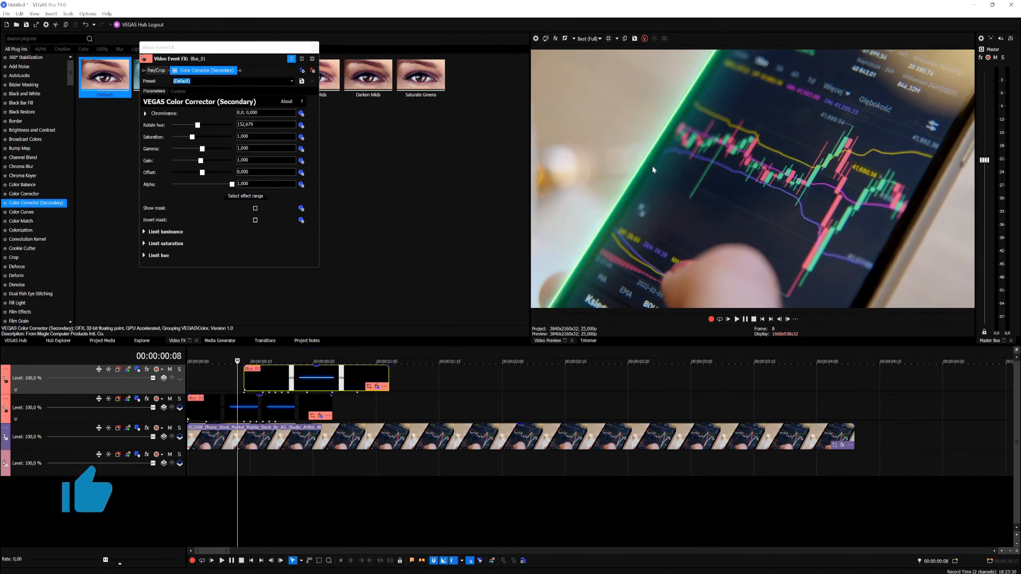
{"action": "left_click", "coordinate": [762, 320]}
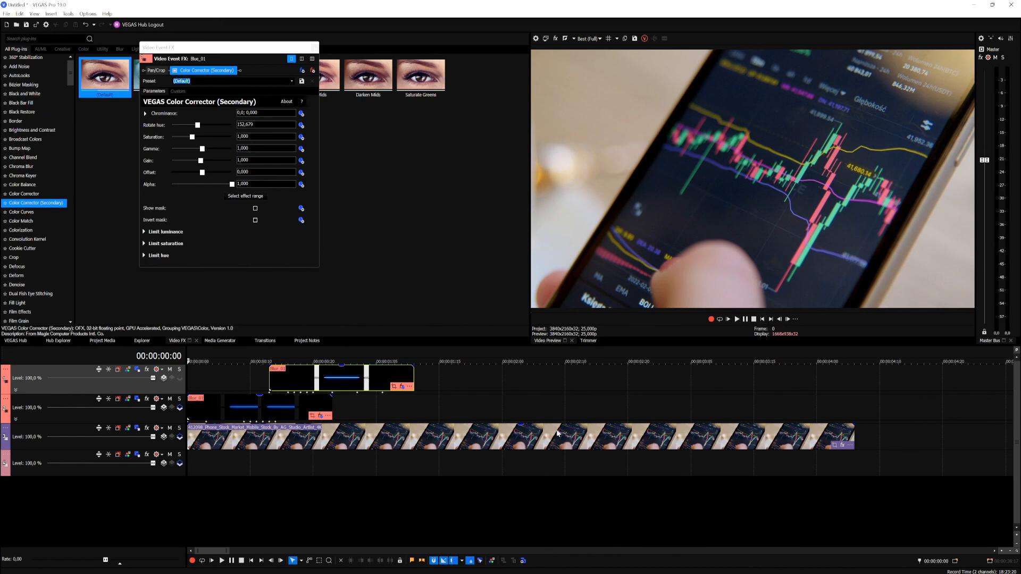
{"action": "left_click", "coordinate": [238, 367]}
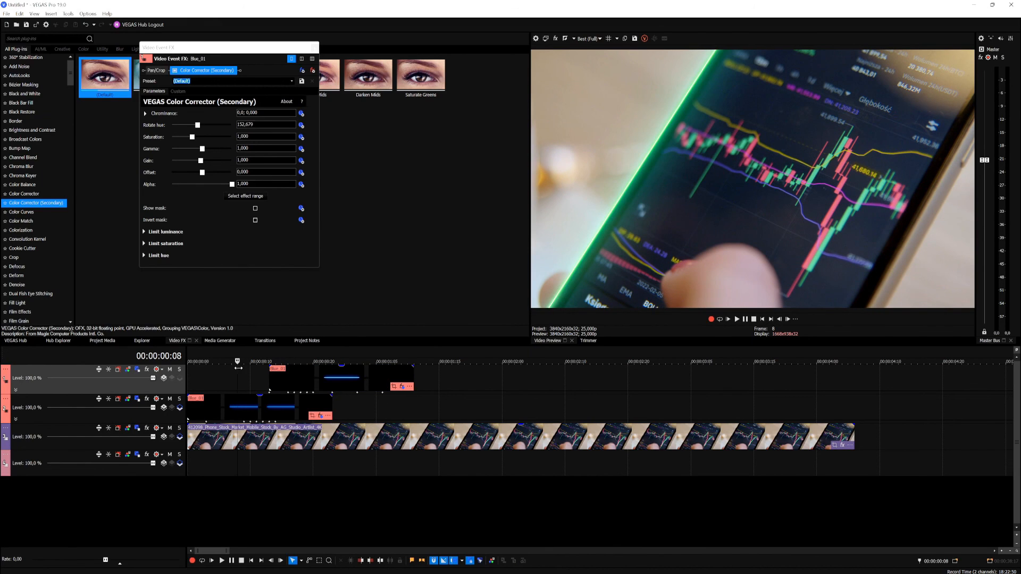